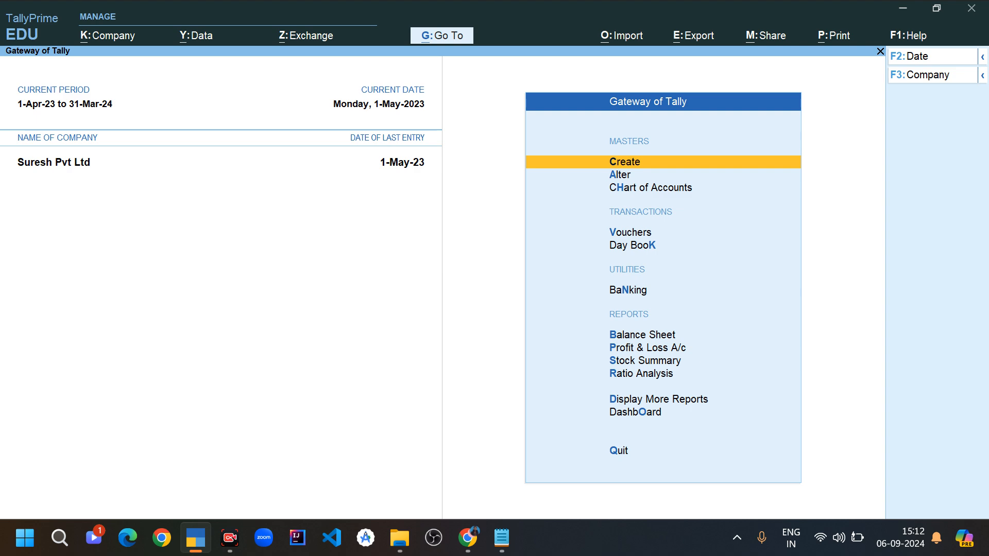
- Switch to the Chrome blog article and review the pay head types and the earnings and deductions pay head tables
key(alt+Tab)
key(alt+Tab)
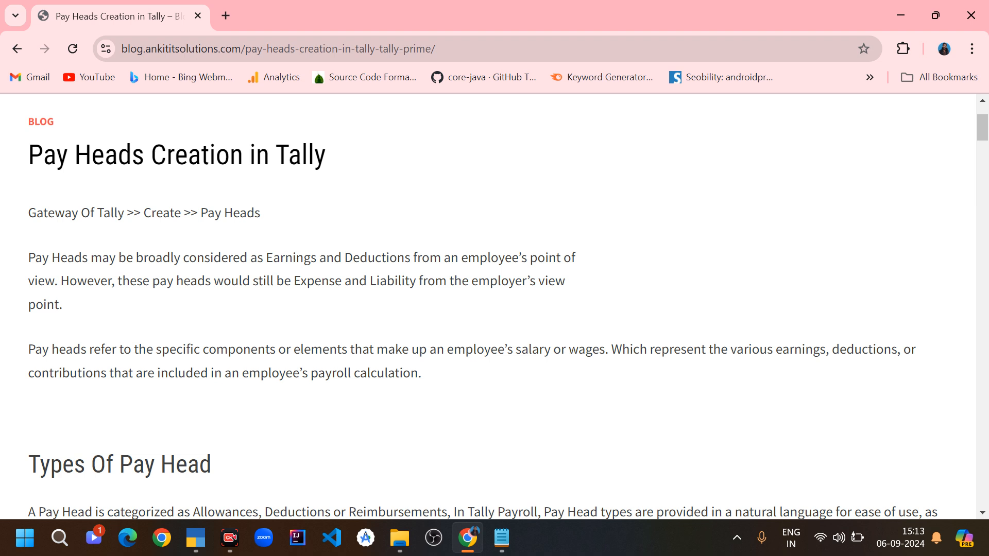
scroll(482, 307, down, 6)
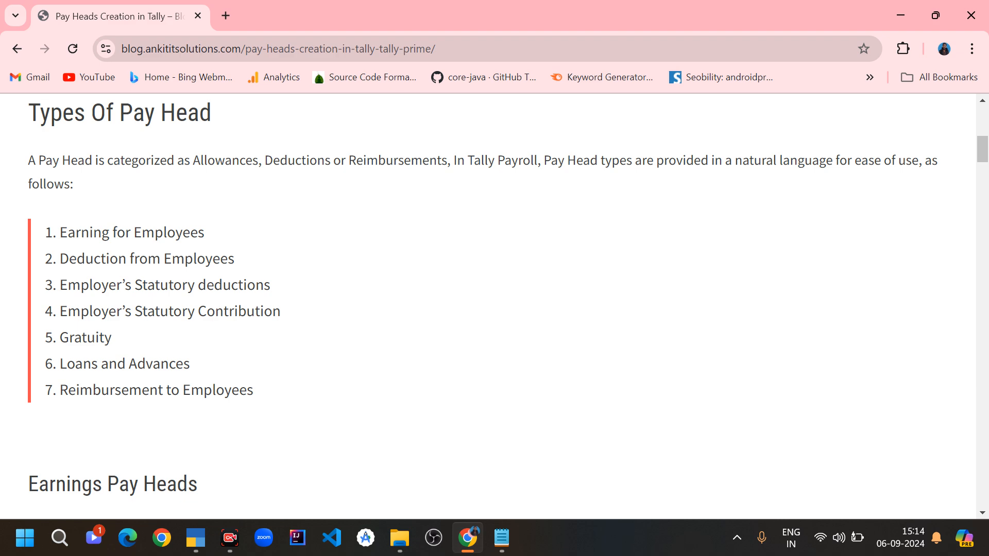
scroll(487, 306, down, 8)
scroll(404, 277, down, 1)
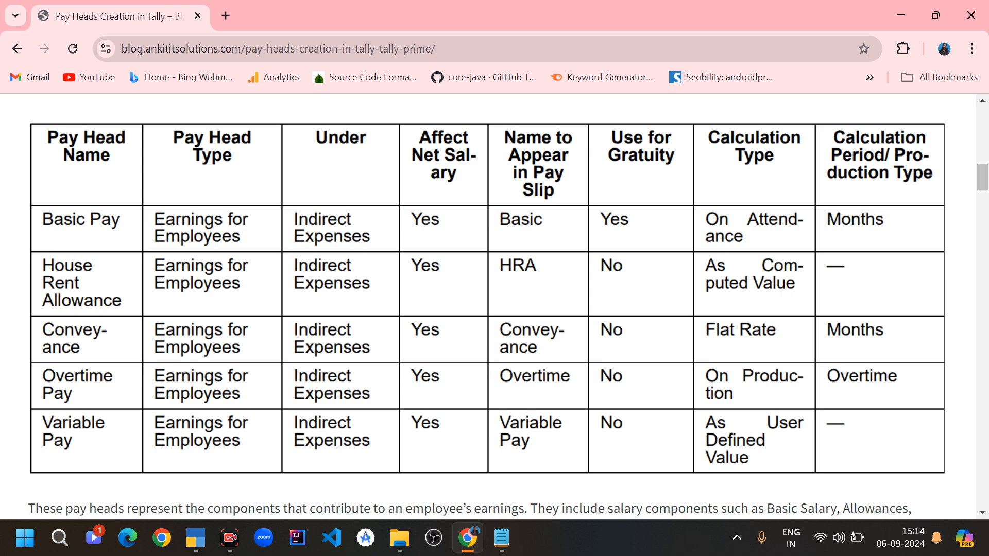
scroll(486, 307, down, 7)
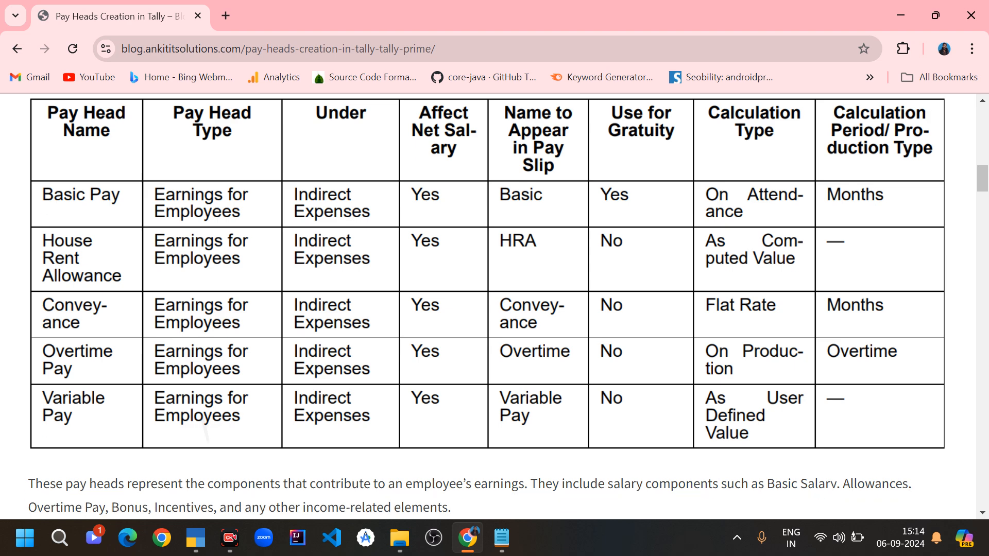
scroll(486, 306, down, 1)
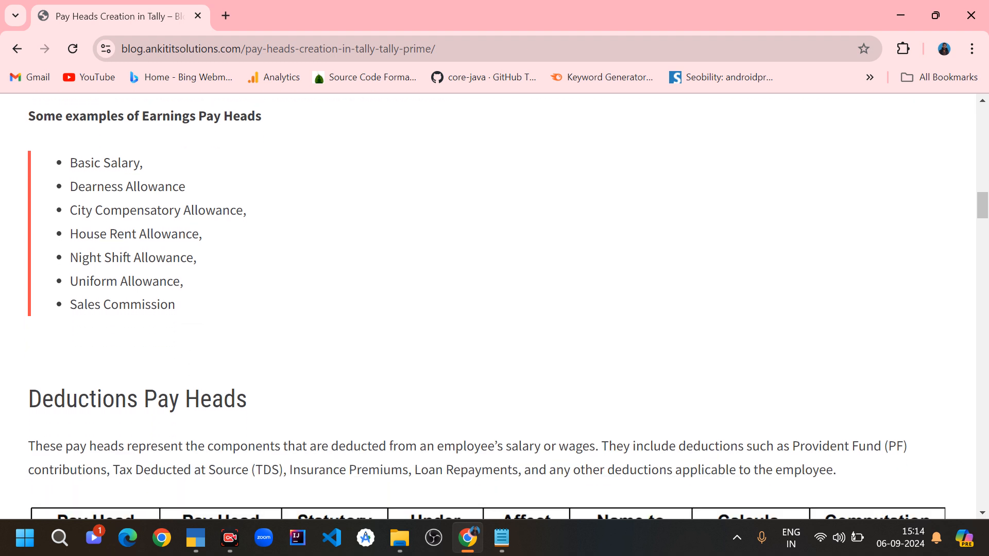
scroll(487, 307, down, 5)
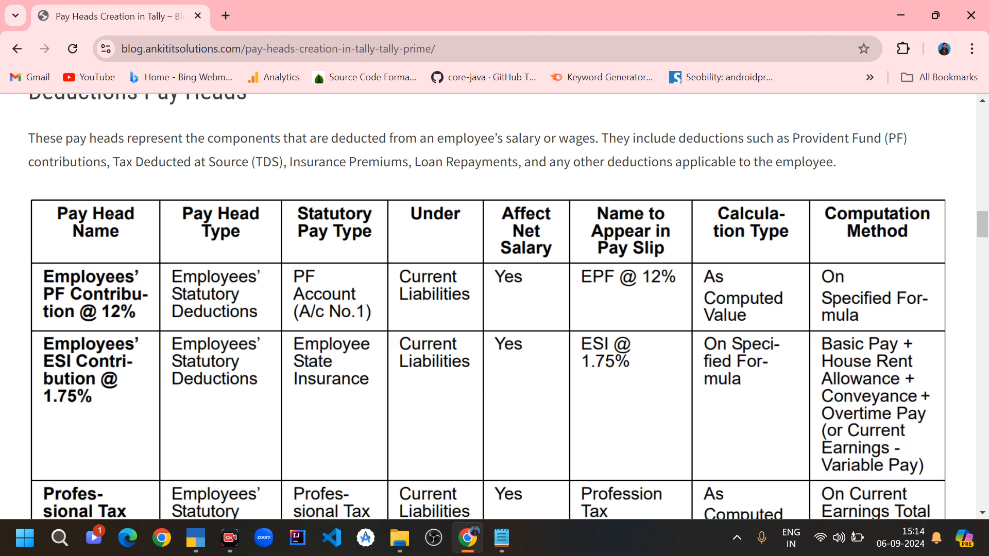
scroll(487, 307, up, 1)
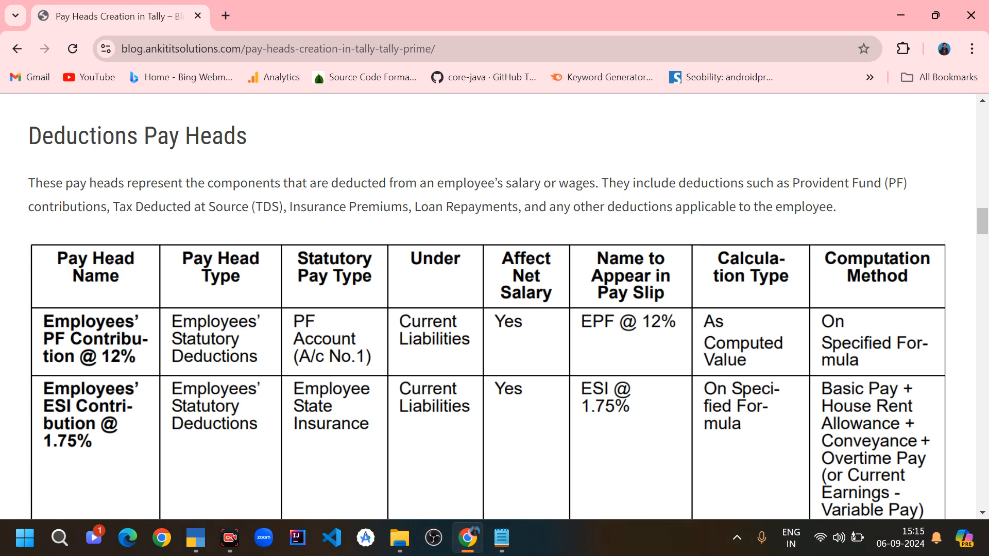
scroll(487, 306, down, 2)
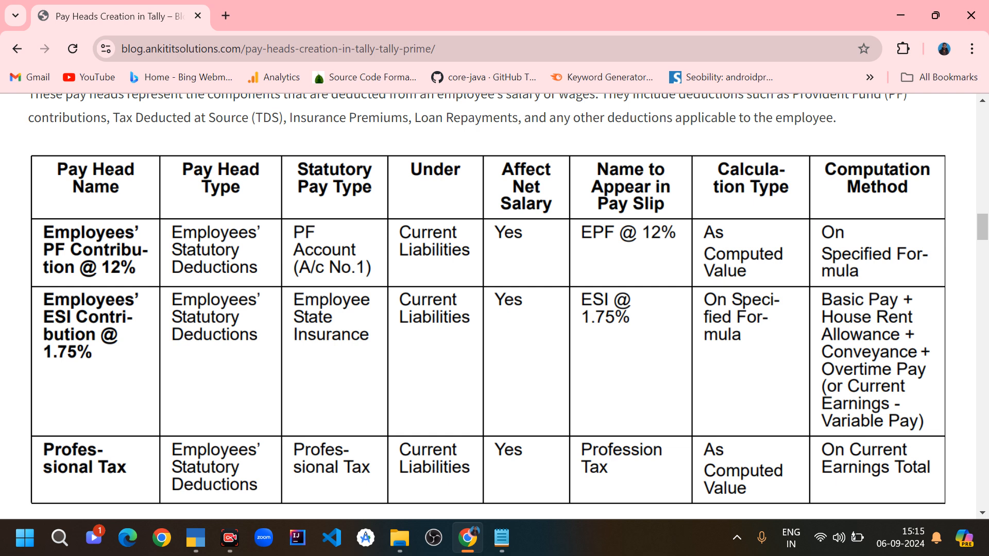
scroll(486, 307, down, 2)
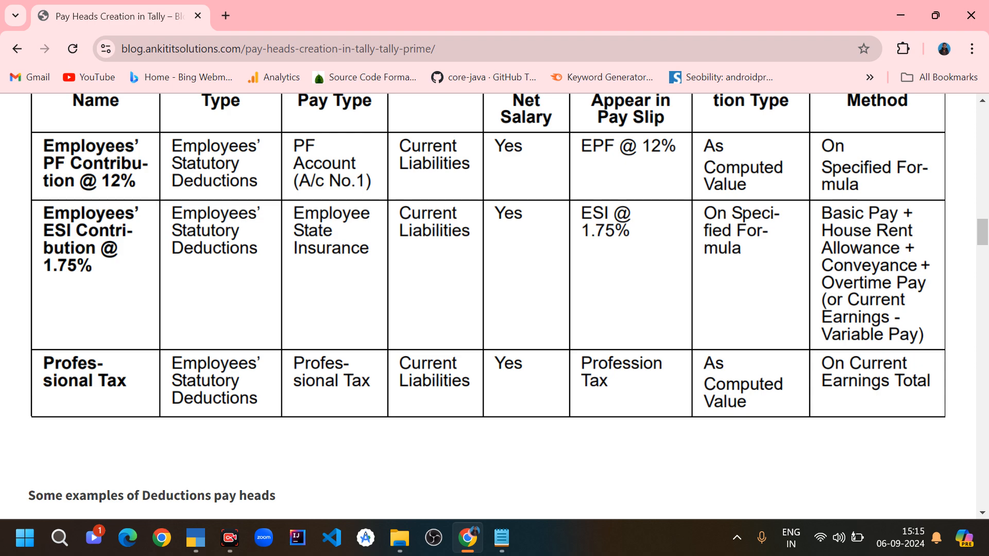
scroll(486, 300, down, 6)
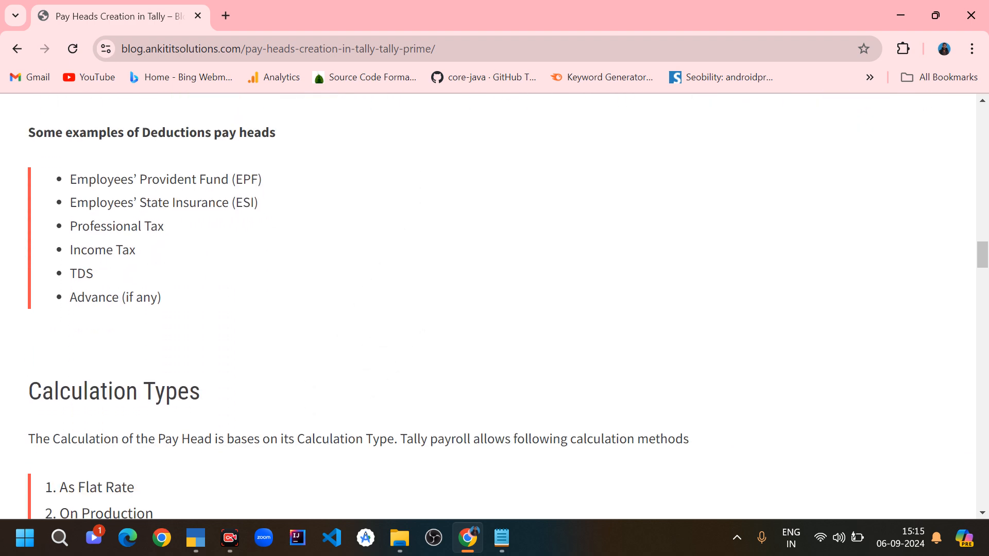
- Read the article's Calculation Types section, highlighting the As Computed Value example of HRA as 40% of Basic Salary
scroll(487, 306, down, 3)
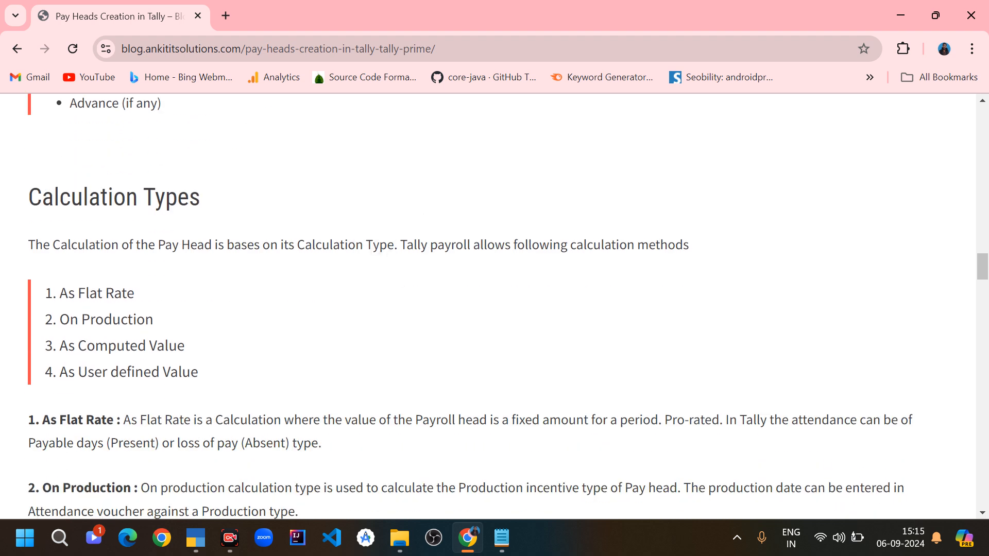
scroll(494, 306, up, 4)
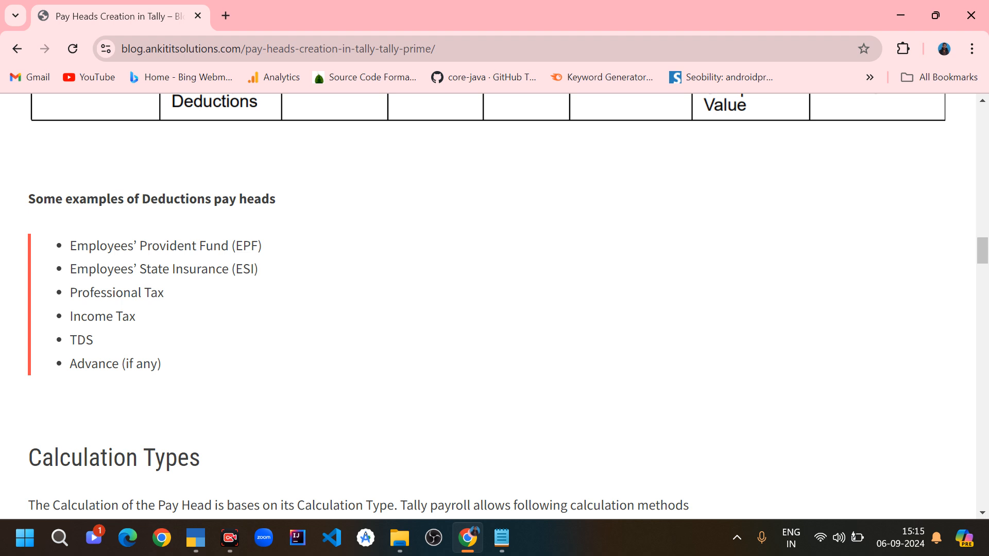
scroll(495, 304, down, 3)
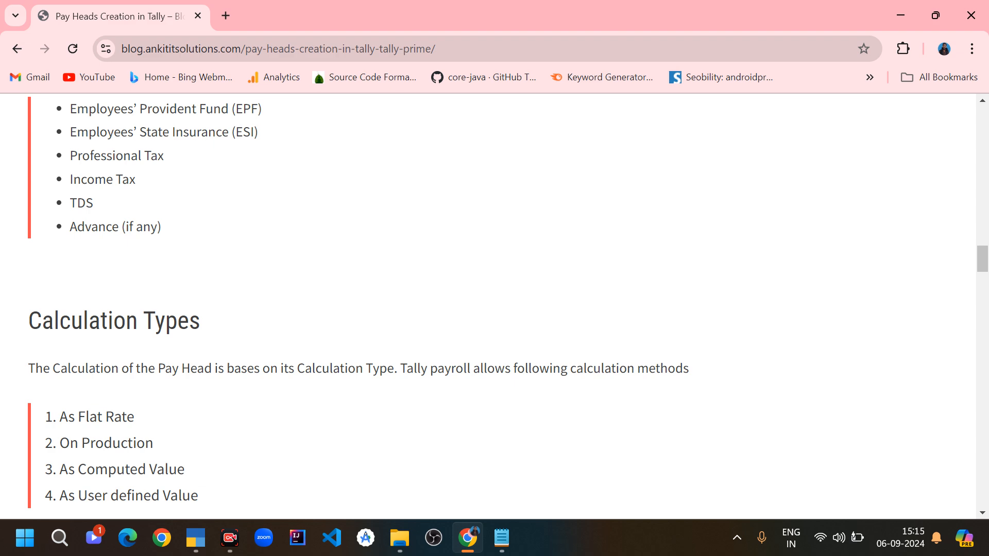
scroll(495, 304, down, 3)
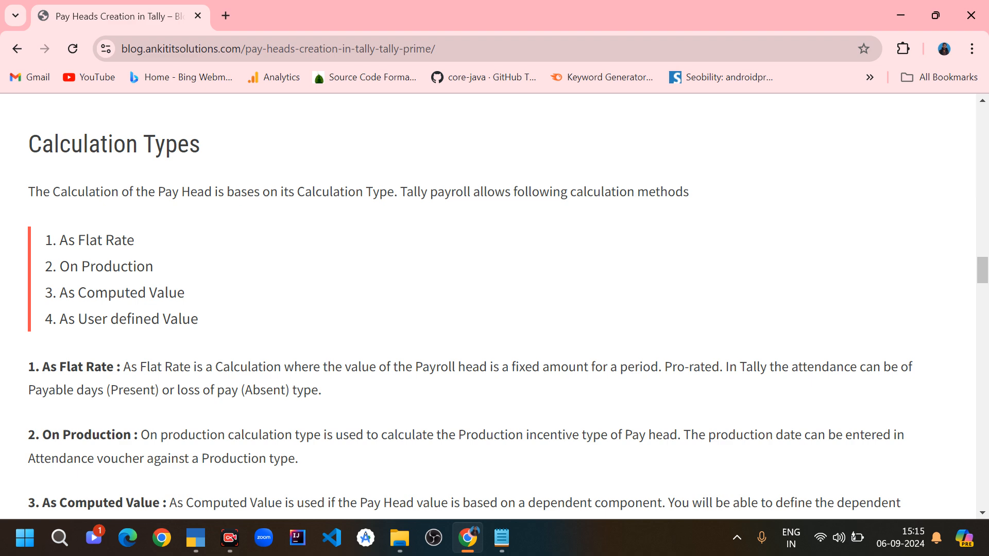
scroll(495, 306, up, 5)
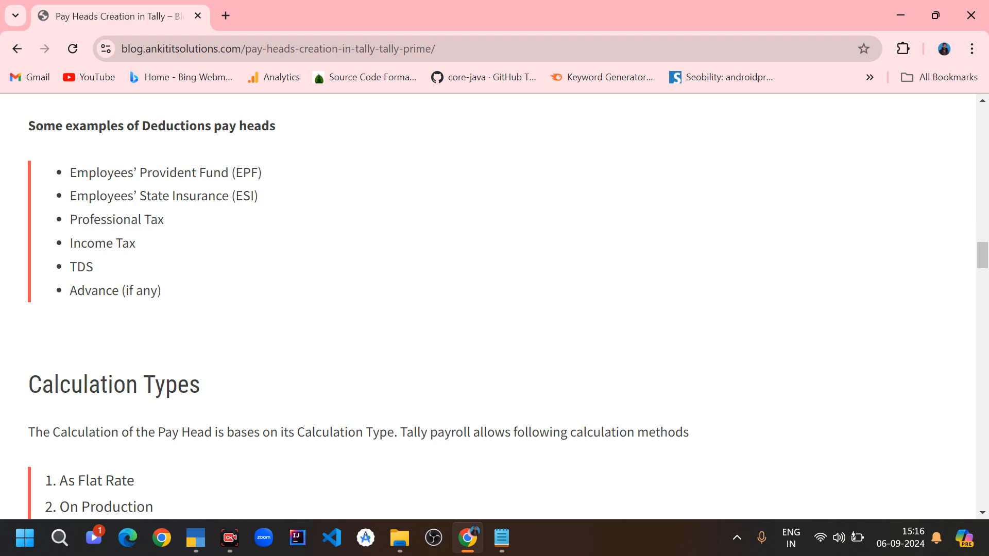
scroll(494, 309, down, 4)
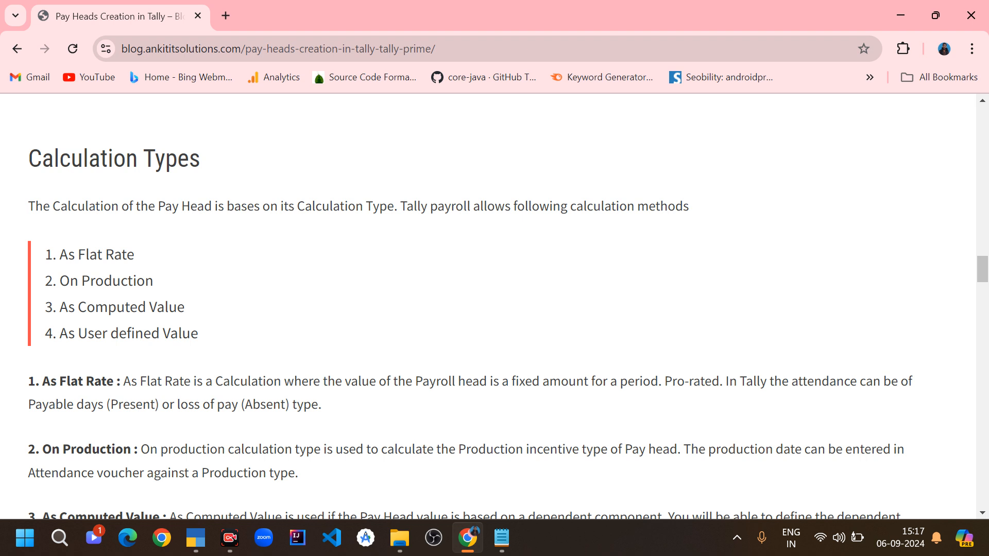
scroll(495, 309, down, 2)
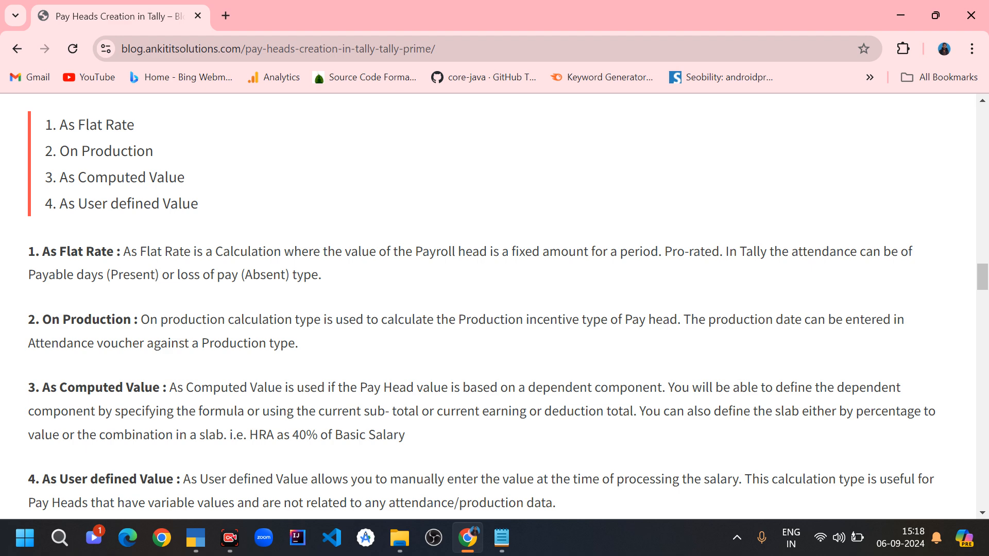
scroll(495, 306, down, 3)
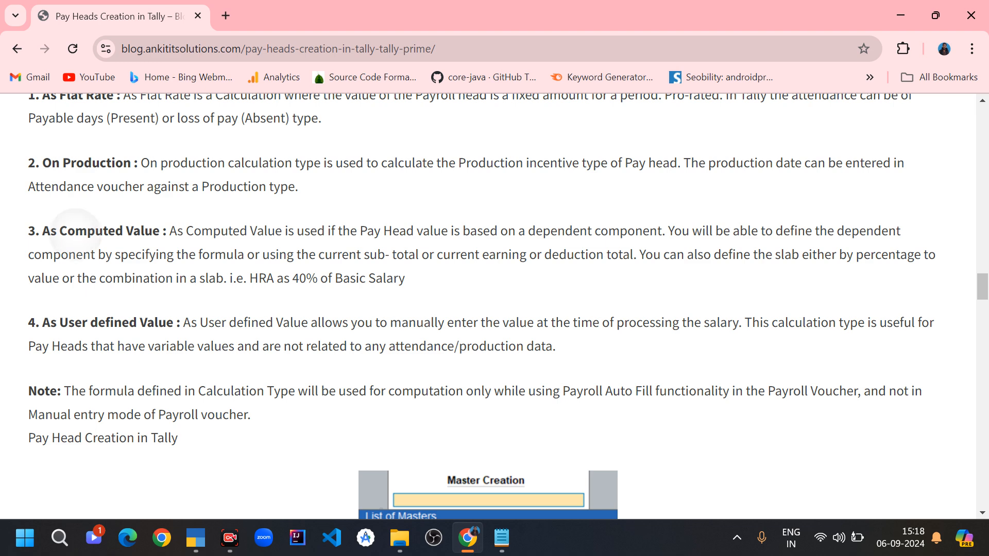
double_click(91, 231)
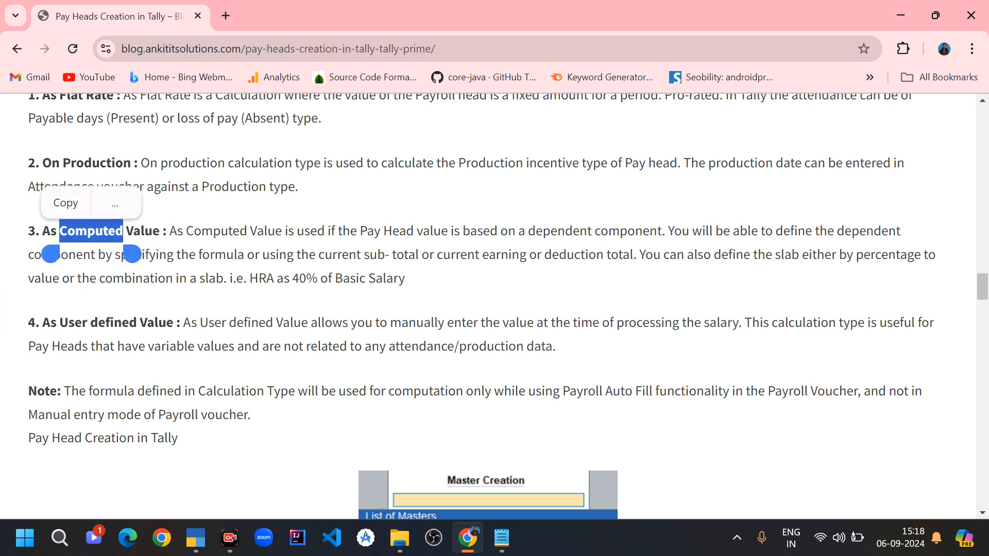
double_click(261, 278)
drag(274, 300, 414, 300)
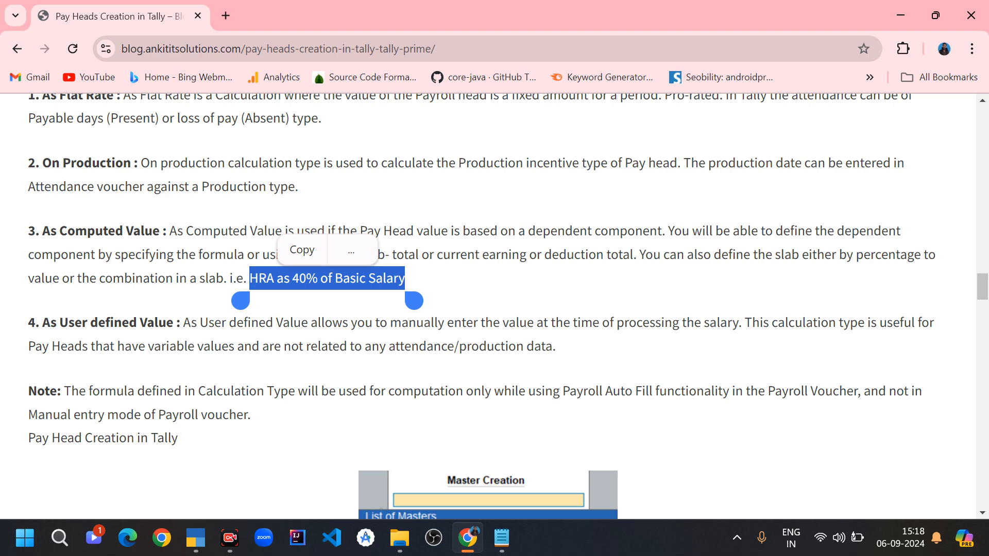
click(533, 317)
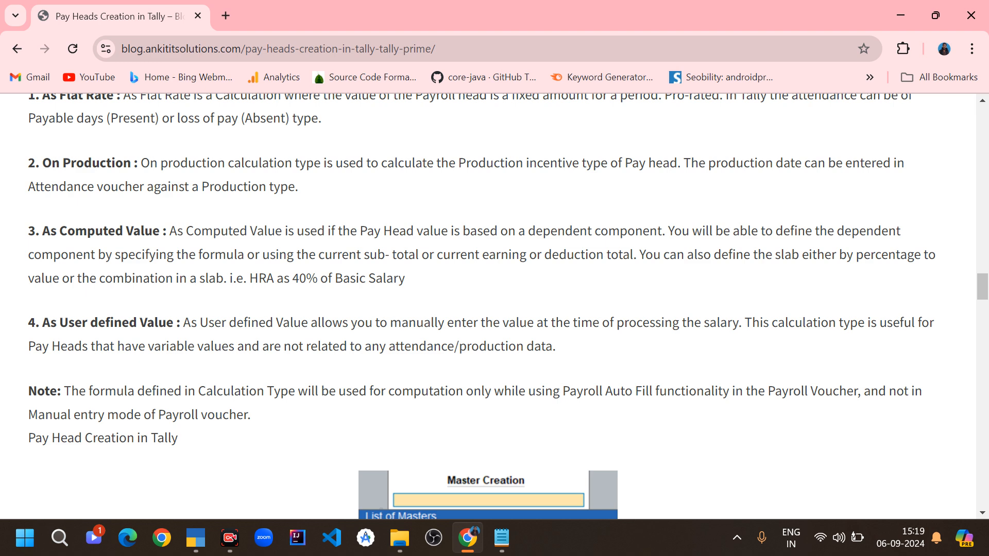
- Examine the article's example of creating the Basic Salary pay head
scroll(494, 304, down, 4)
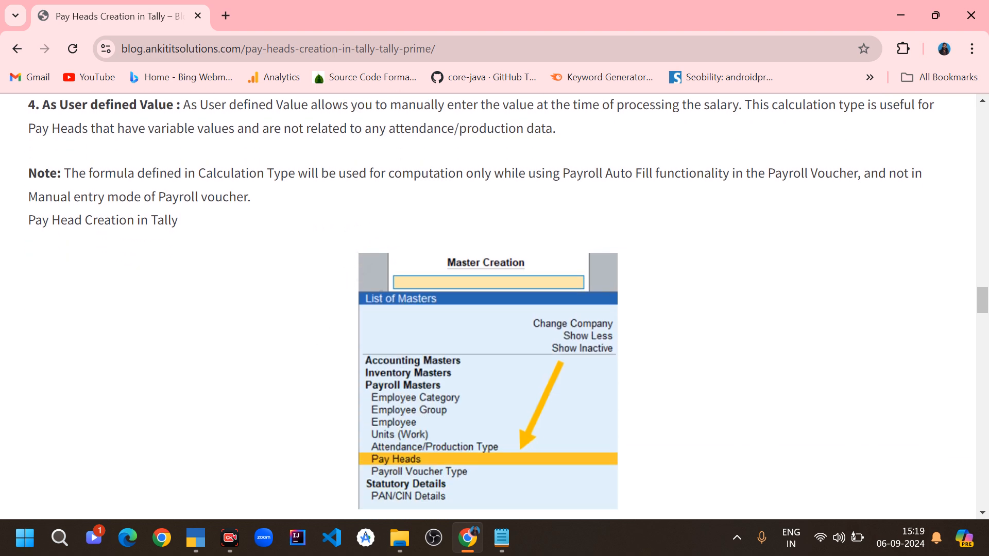
scroll(495, 304, down, 7)
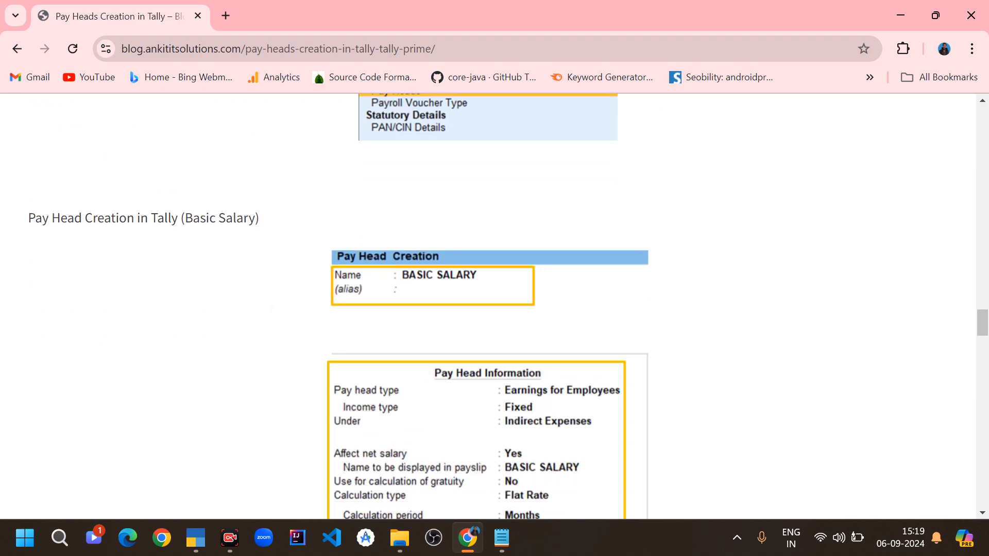
scroll(495, 304, down, 3)
scroll(494, 304, up, 1)
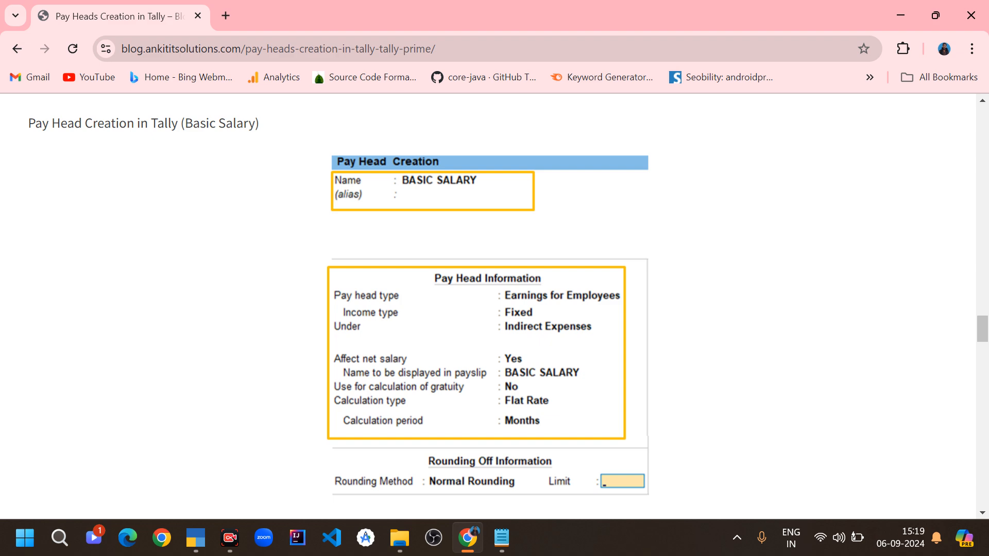
- Switch to TallyPrime and start creating a new Pay Heads master under Payroll Masters
key(alt+Tab)
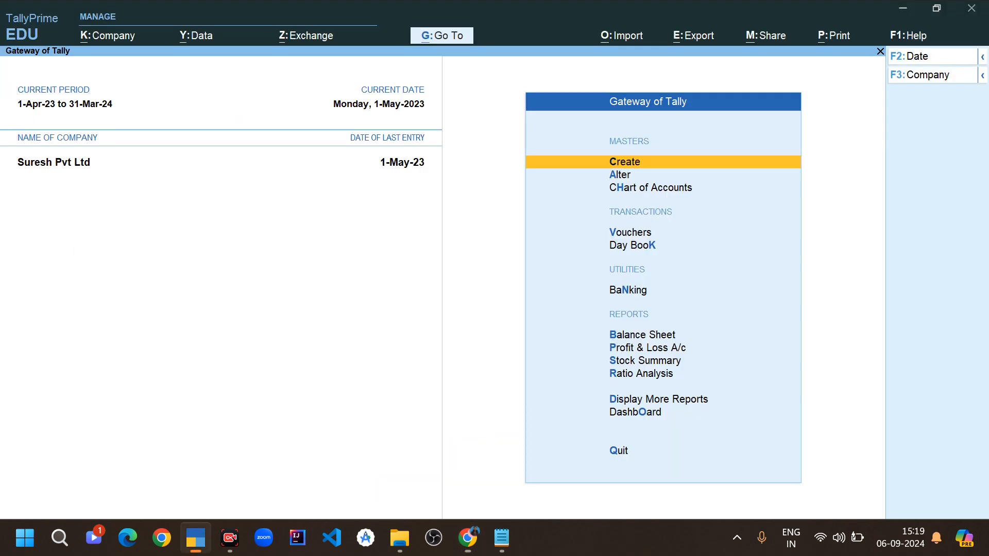
key(Return)
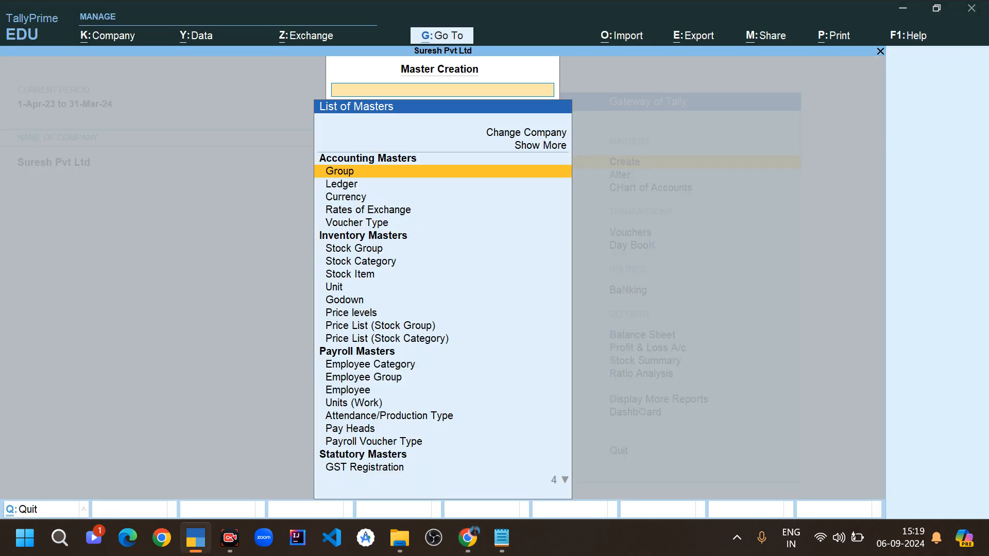
key(Down)
key(Down)
key(Down)
key(Down)
key(Down)
key(Down)
key(Down)
key(Down)
key(Down)
key(Down)
key(Down)
key(Down)
key(Down)
key(Down)
key(Down)
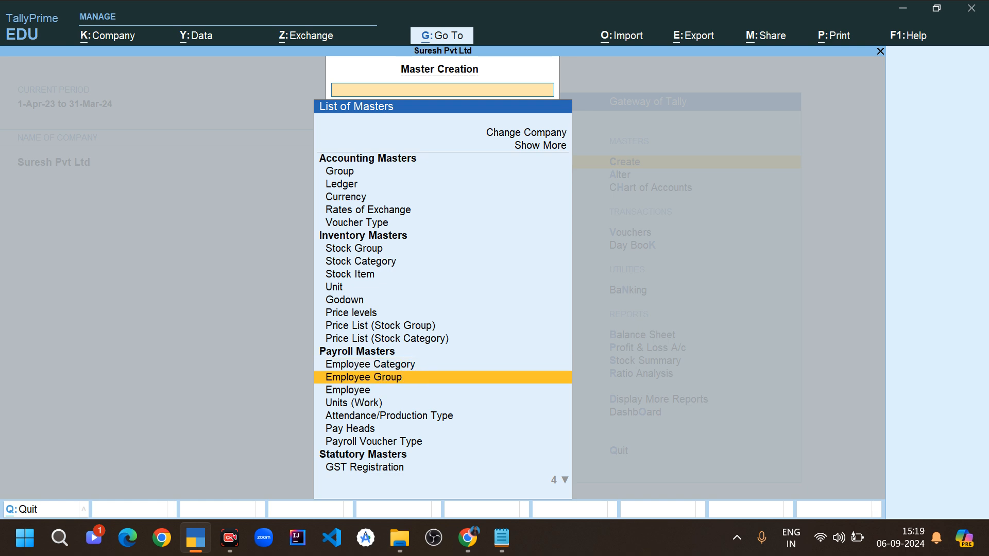
key(Down)
key(Down)
key(Down)
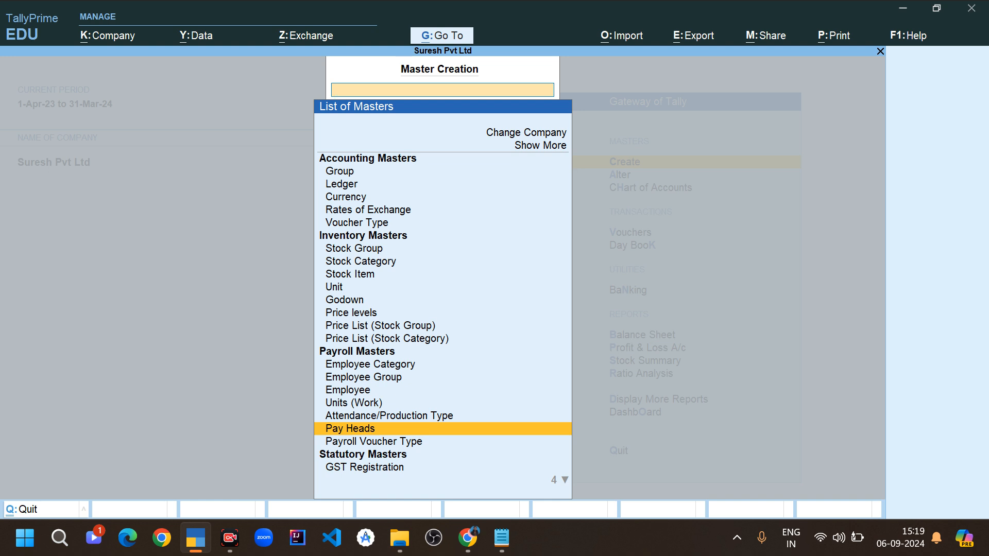
key(Return)
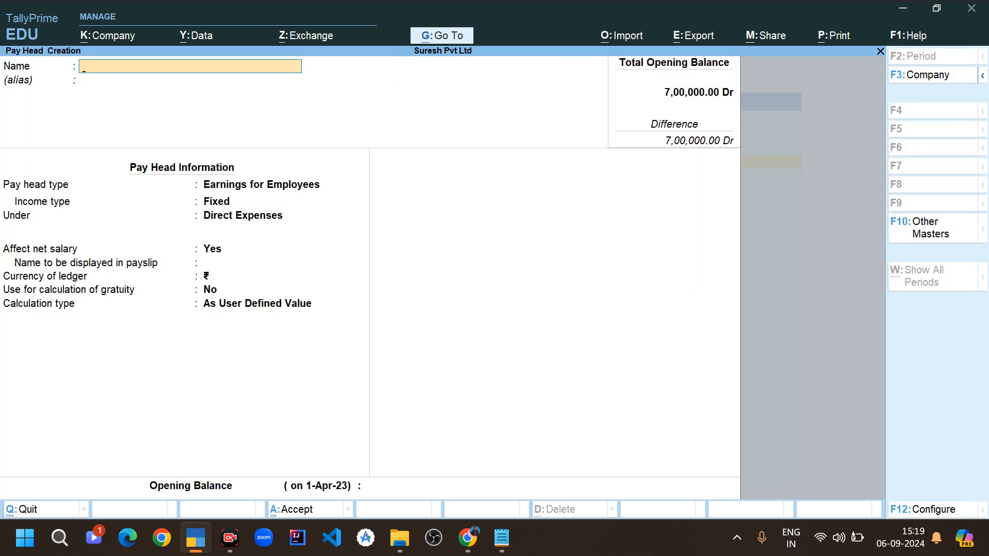
- Name the new pay head Basic Salary and leave its alias blank
text(Basic Salary)
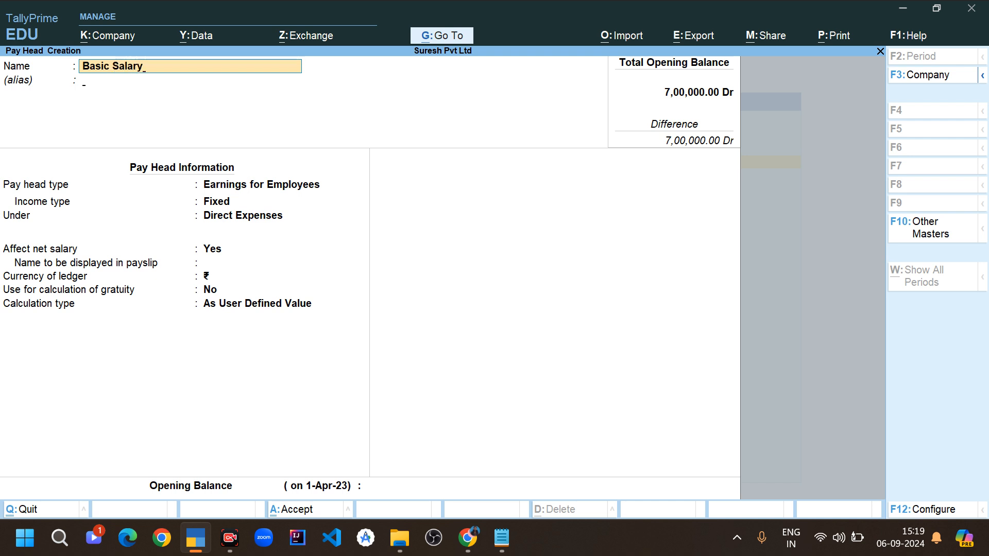
key(Return)
key(Return)
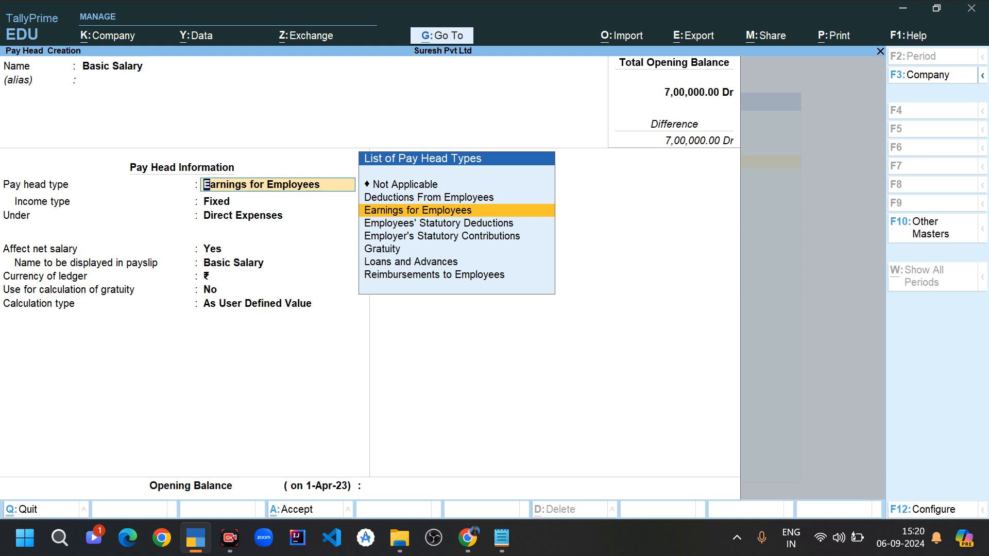
- Set the pay head type to Earnings for Employees with Fixed income type, grouped under Indirect Expenses
key(Return)
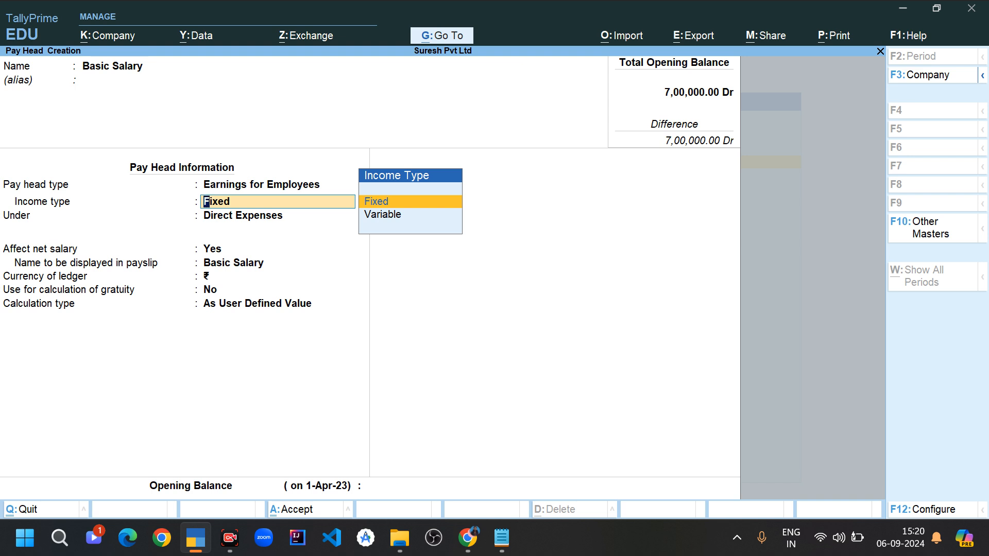
key(Return)
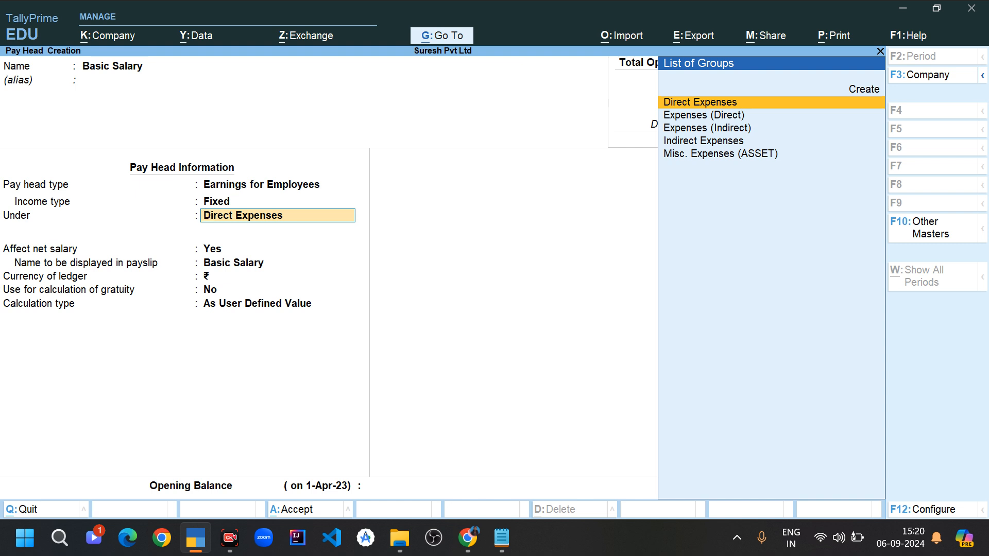
key(Down)
key(Down)
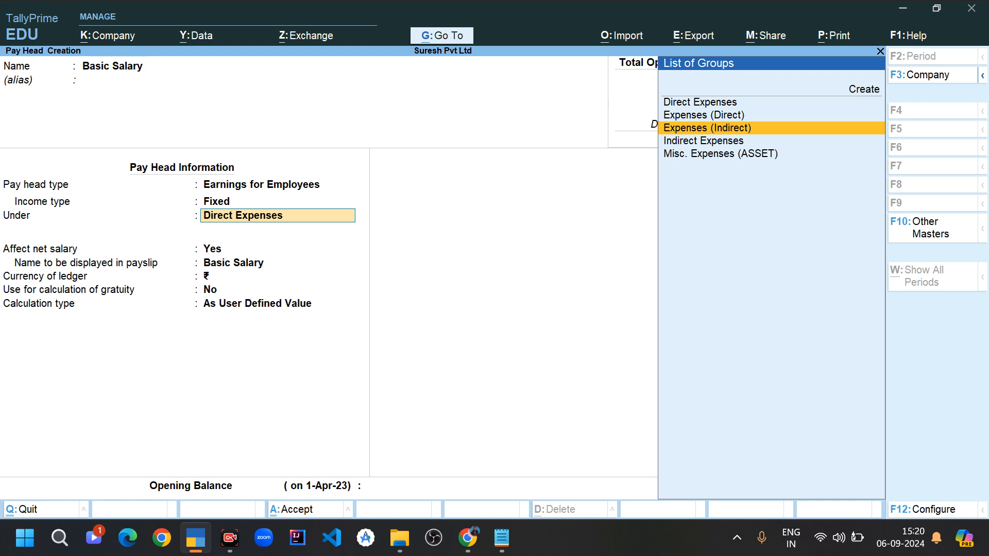
key(Return)
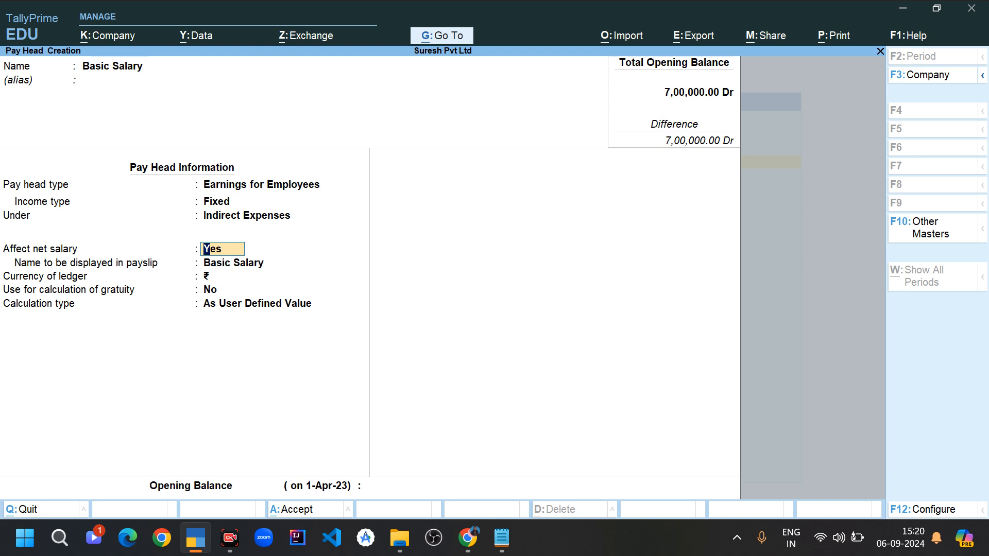
- Keep Affect net salary at Yes, Basic Salary as the payslip name, and gratuity calculation at No
key(Return)
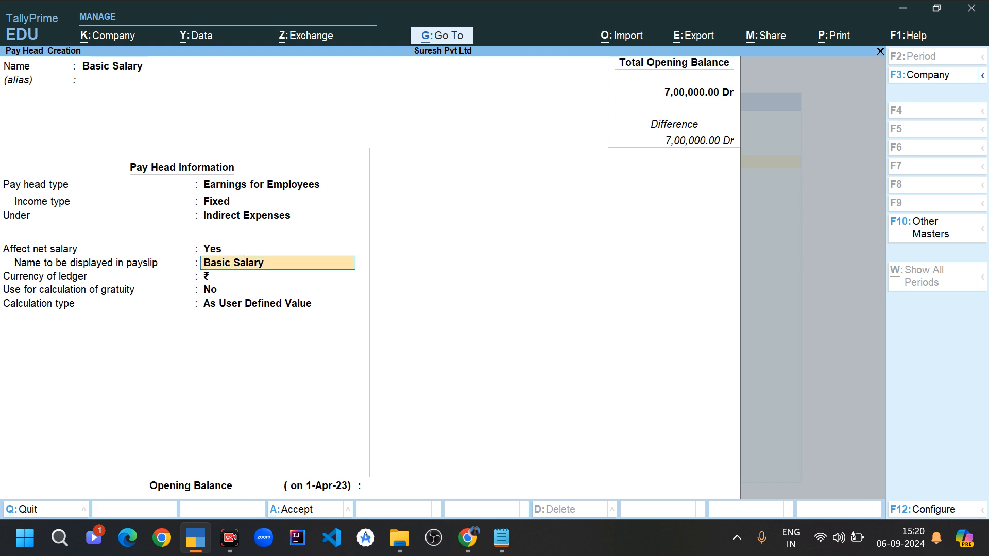
key(Return)
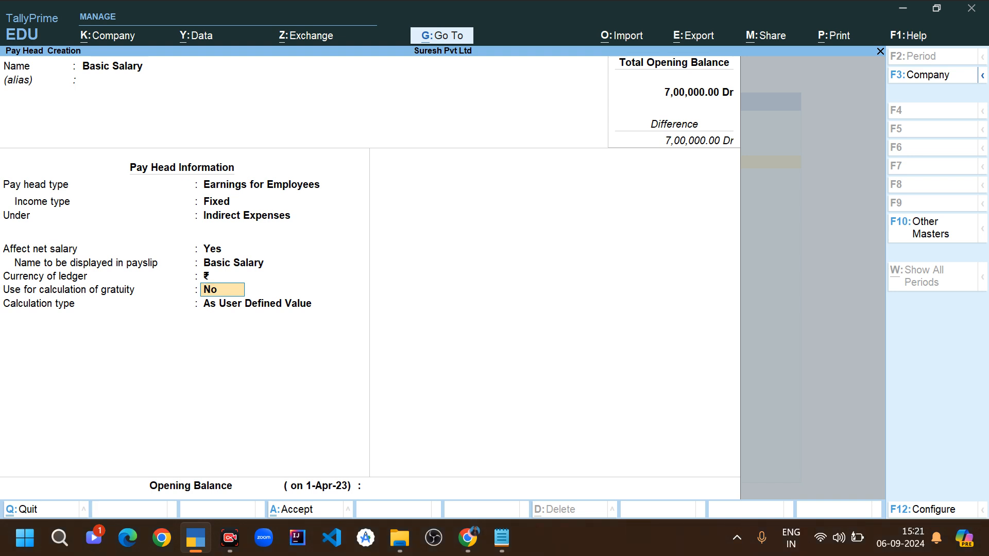
key(Return)
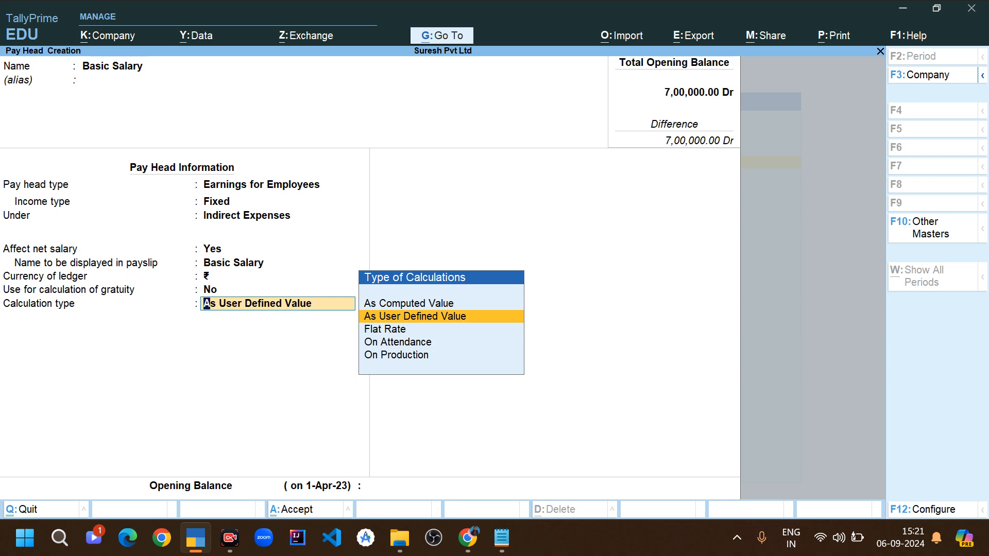
- Check the calculation types in the browser article, switch back to TallyPrime and set the calculation type to On Attendance
key(alt+Tab)
scroll(495, 306, up, 20)
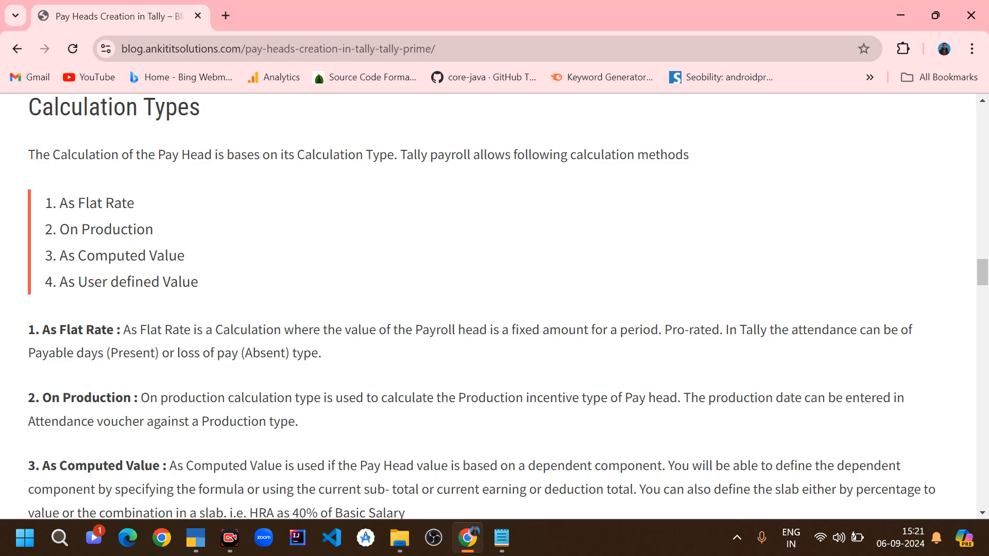
scroll(494, 306, down, 10)
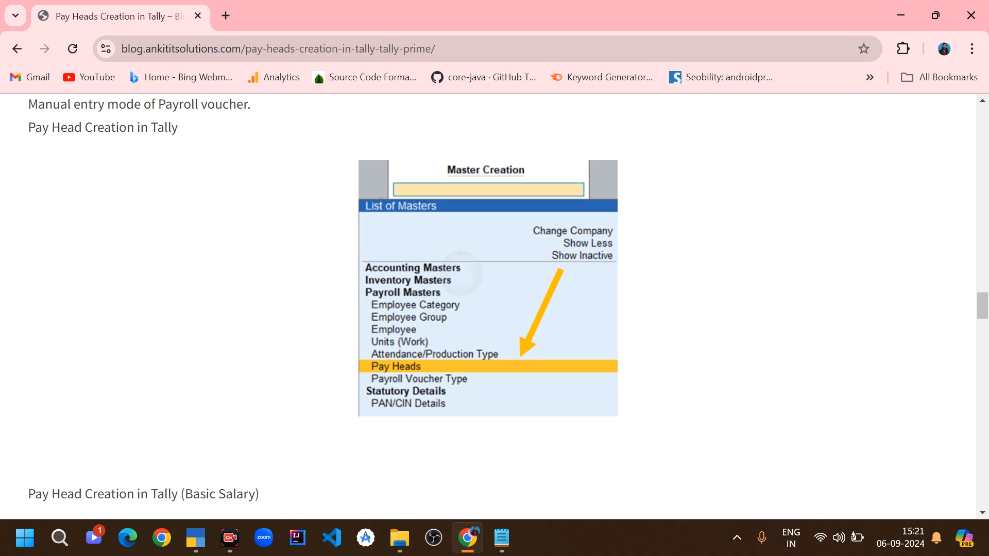
scroll(448, 308, down, 1)
scroll(448, 308, up, 1)
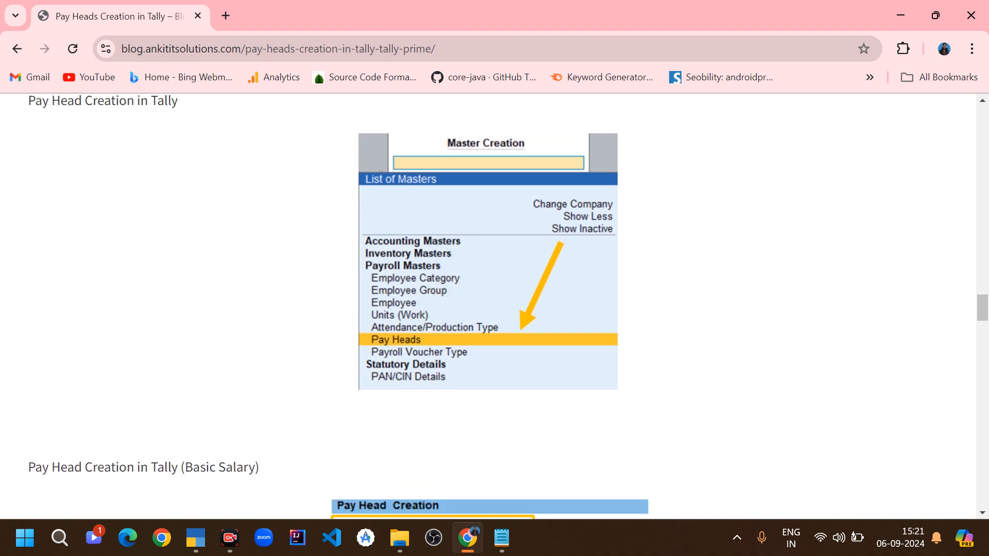
key(alt+Tab)
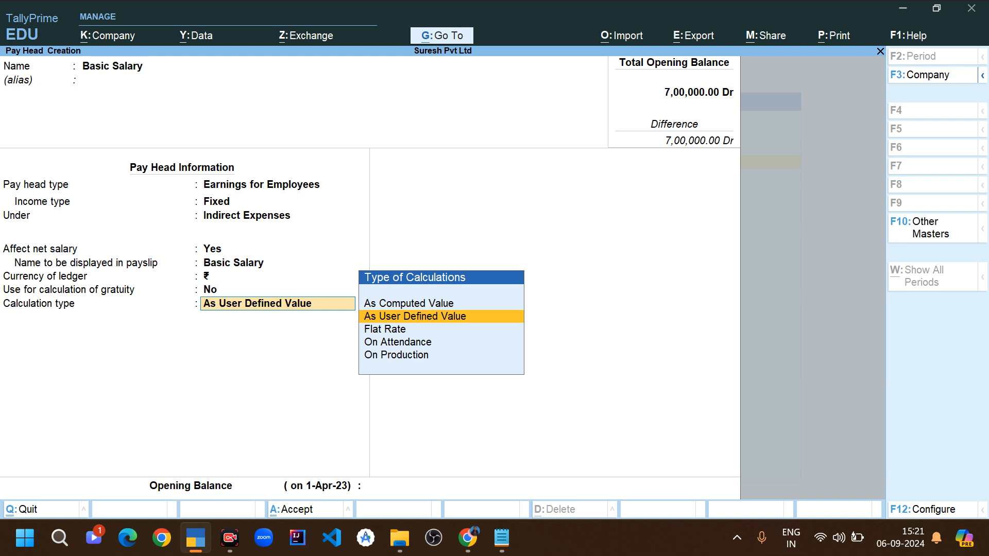
key(Down)
key(Down)
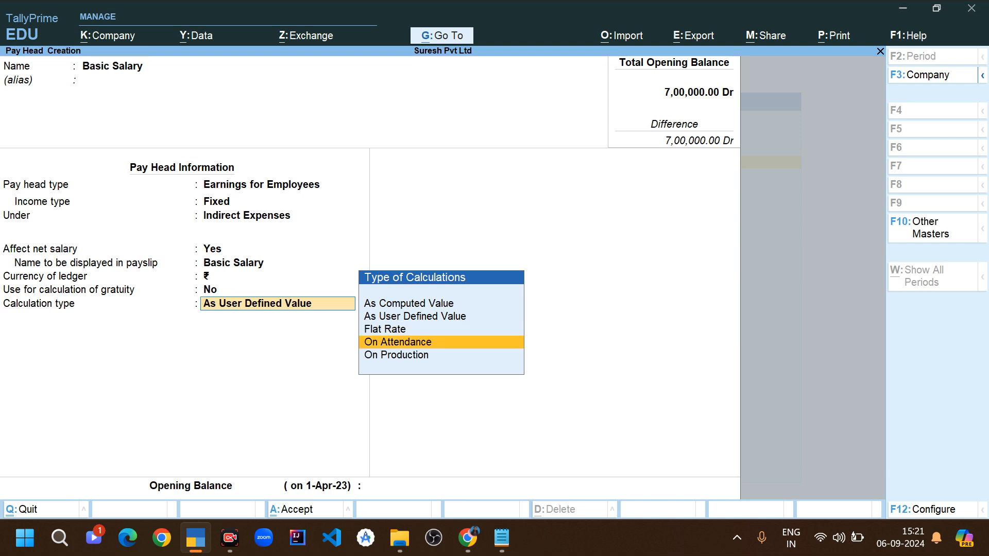
key(Return)
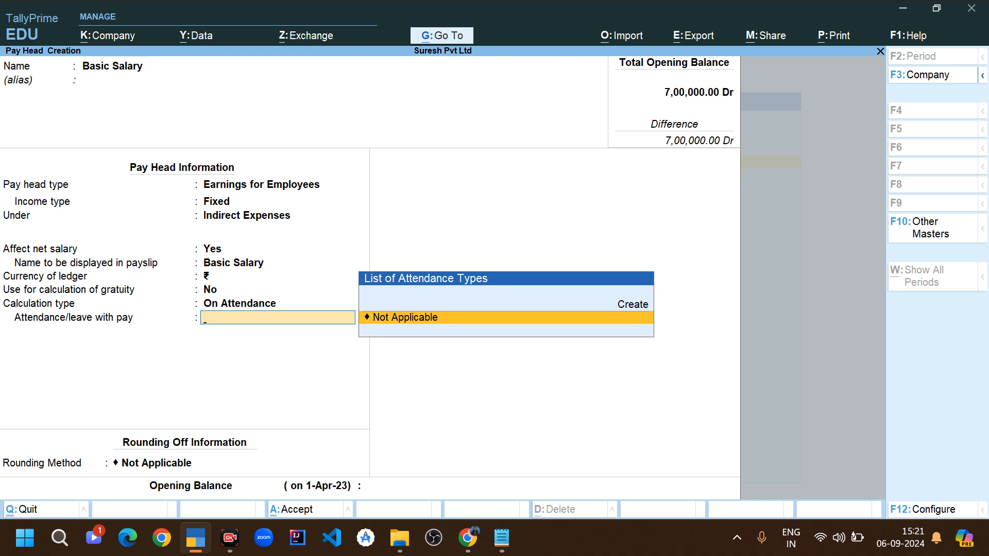
- Set attendance/leave with pay to Not Applicable, leave without pay to Absent, and the calculation period to Months, based on As per Calendar Period
key(Return)
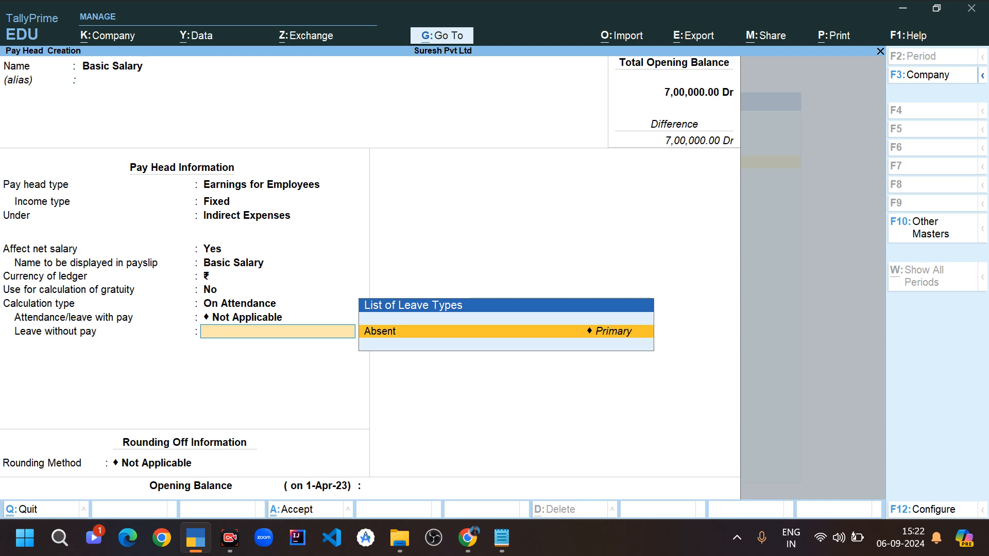
key(Return)
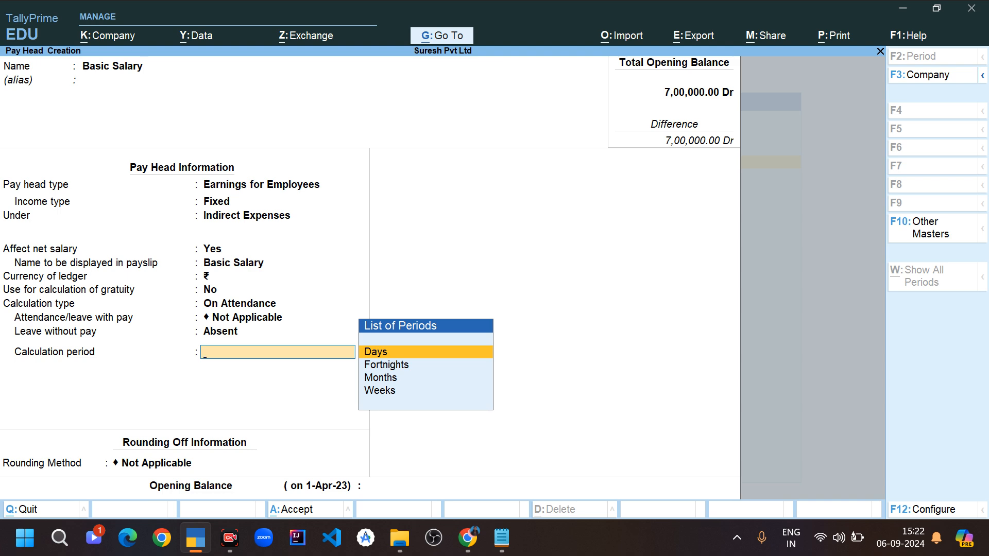
key(Down)
key(Down)
key(Down)
key(Up)
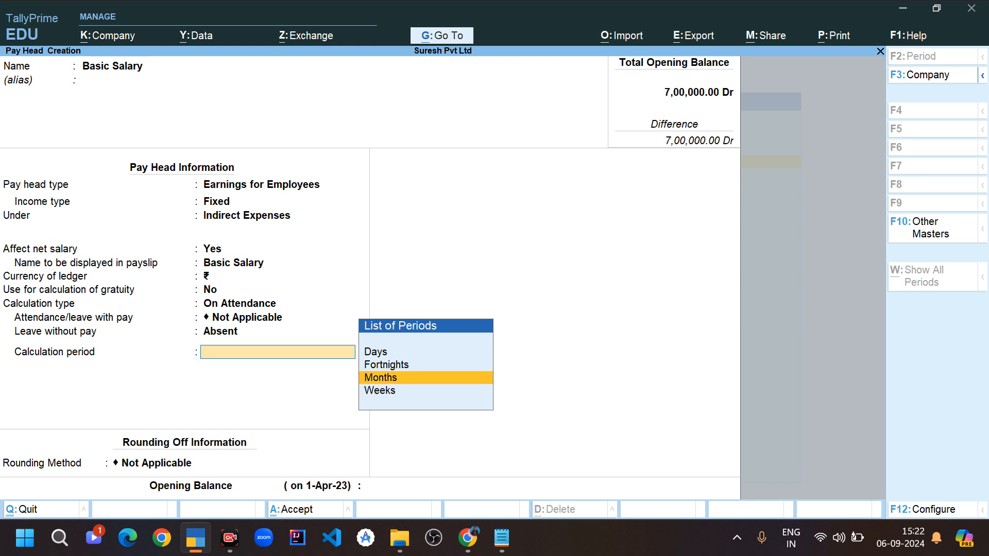
key(Return)
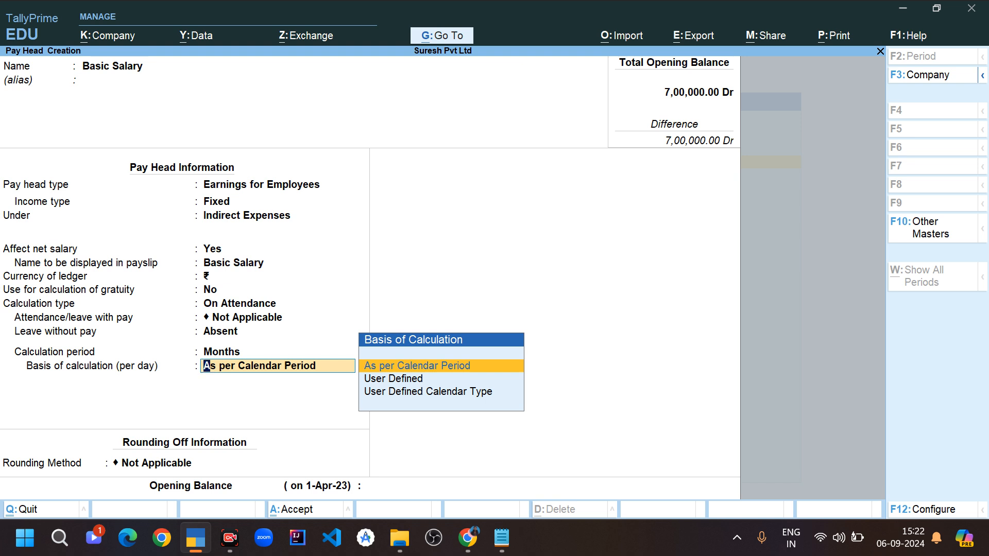
key(Return)
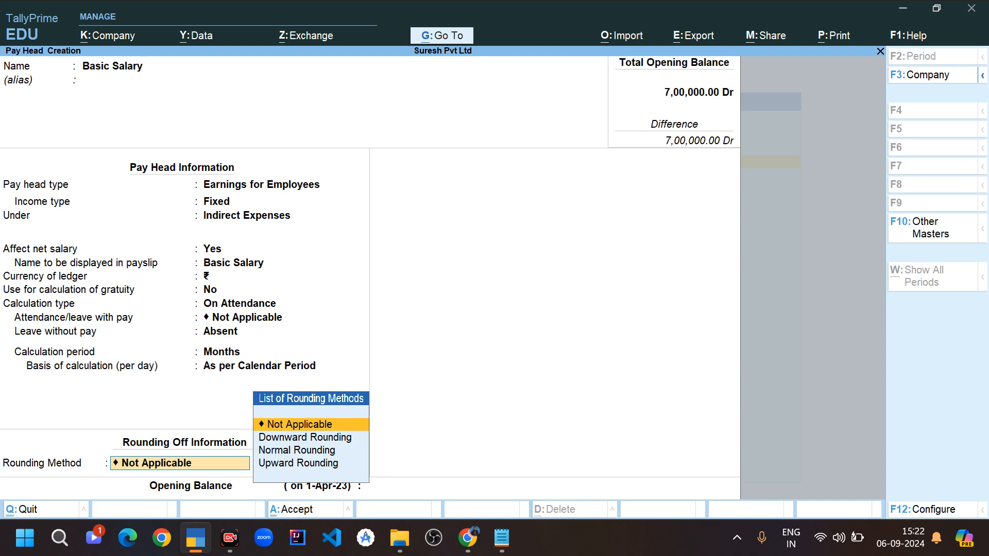
- Set the rounding method to Normal Rounding without a limit and save the Basic Salary pay head with no opening balance
key(Down)
key(Down)
key(Return)
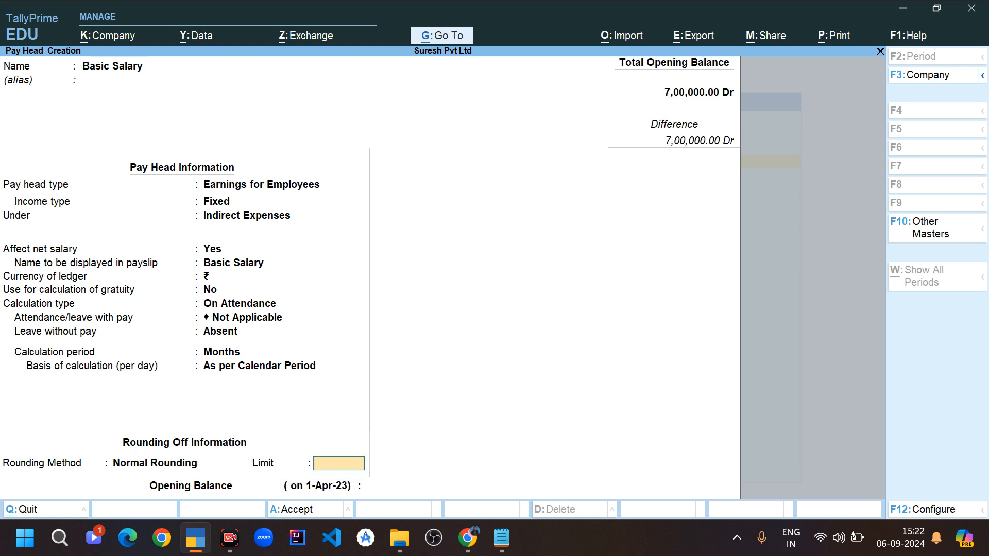
key(Return)
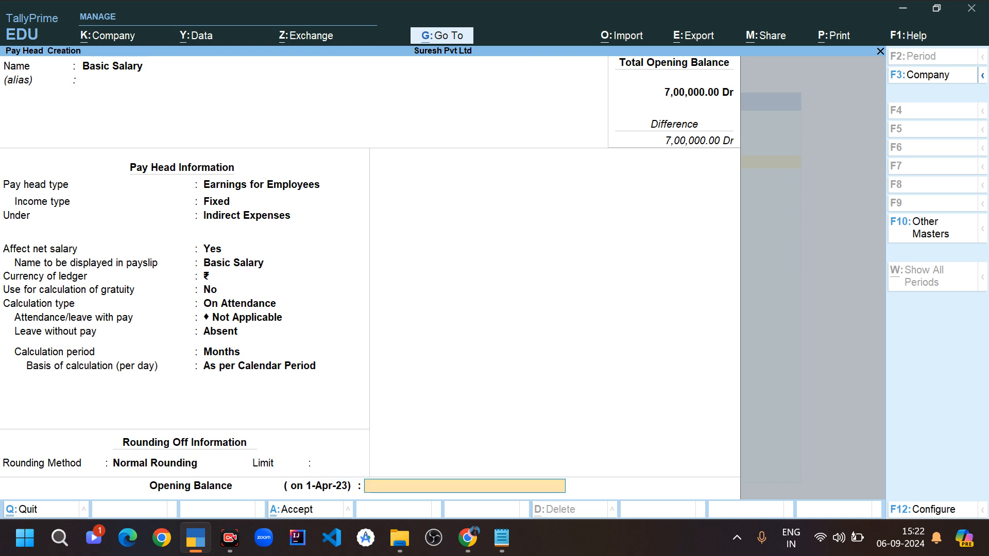
key(Return)
key(Return)
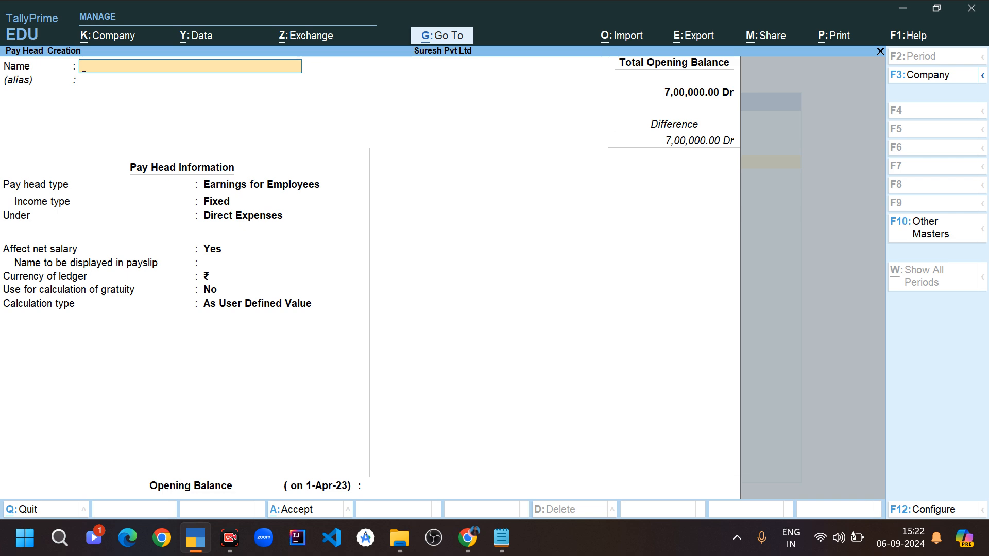
- Check the Overtime example in the browser article, switch back to TallyPrime and name the new pay head Overtime without an alias
key(alt+Tab)
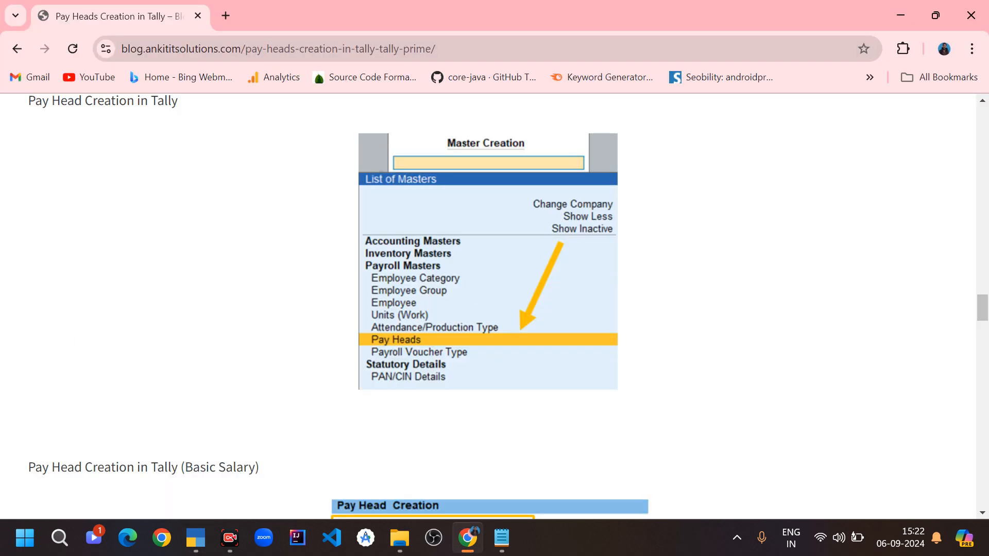
scroll(494, 309, down, 10)
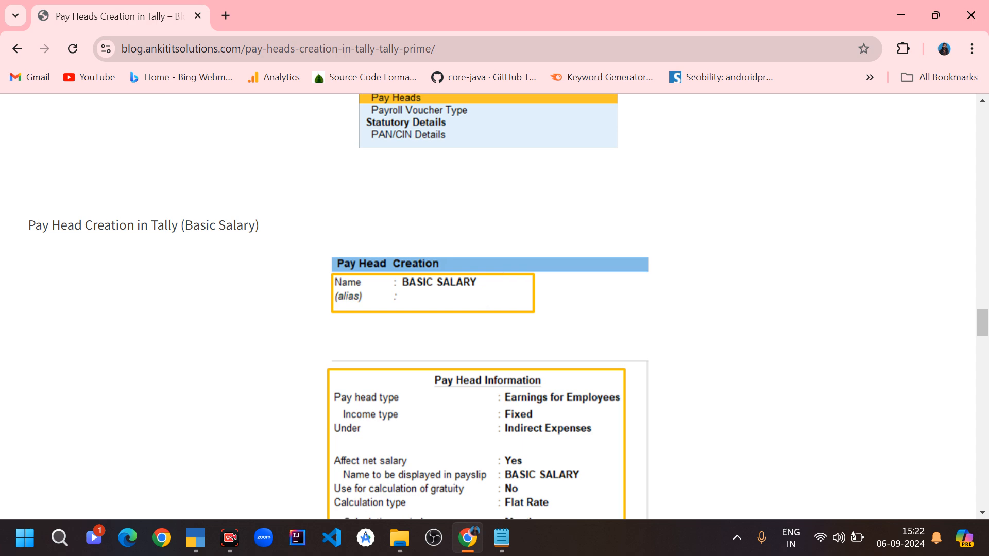
scroll(495, 309, down, 3)
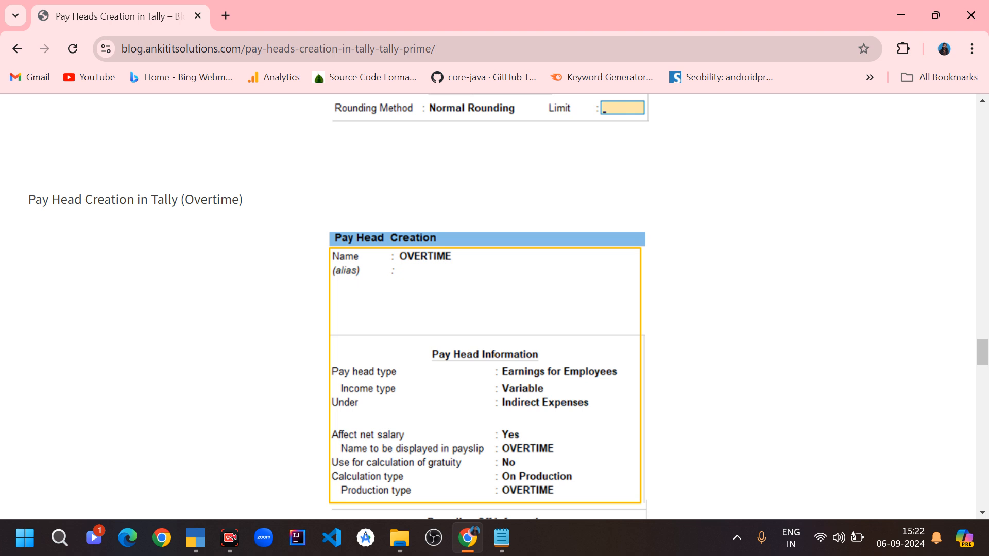
scroll(495, 309, down, 1)
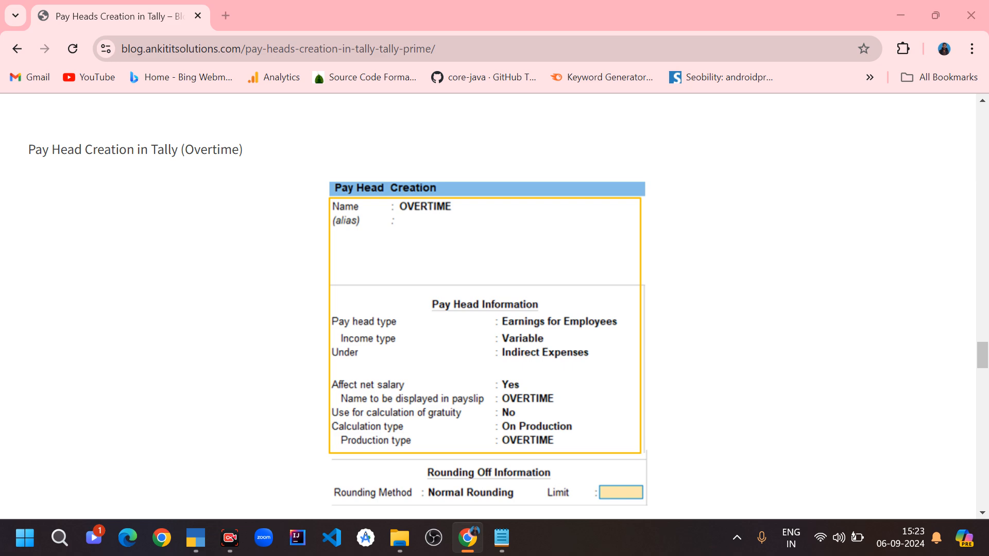
key(alt+Tab)
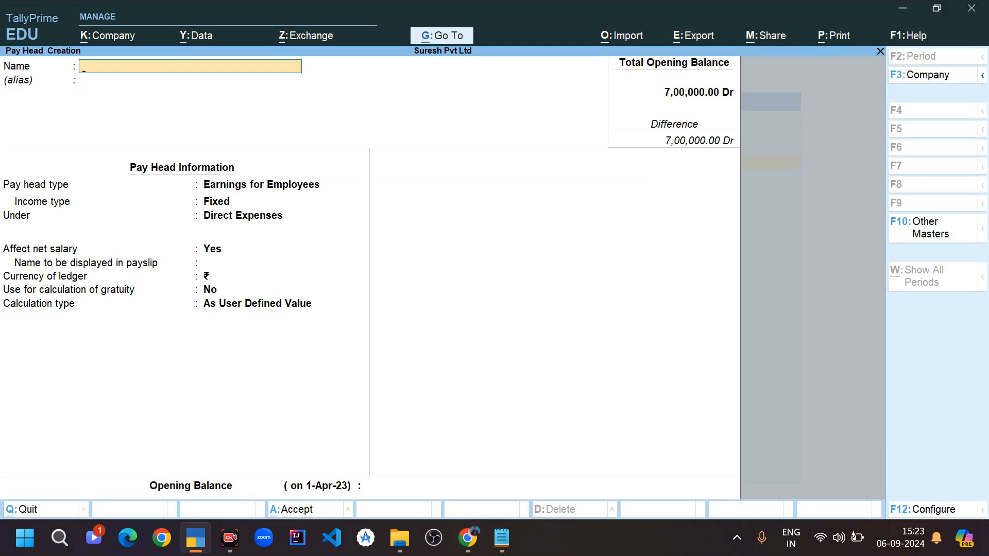
text(Overtime)
key(Return)
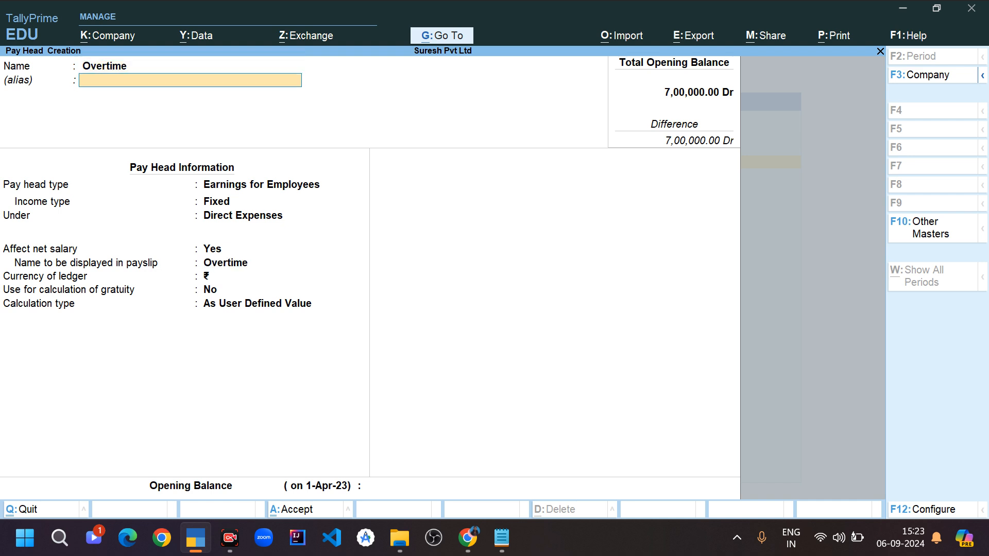
key(Return)
key(Return)
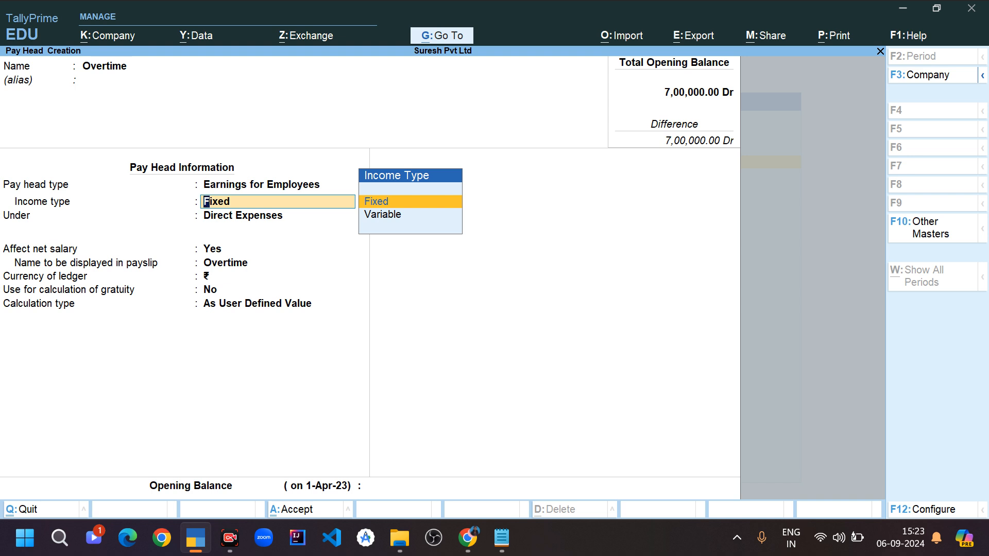
- Set the Overtime pay head to Earnings for Employees with Variable income type, grouped under Direct Expenses
key(Down)
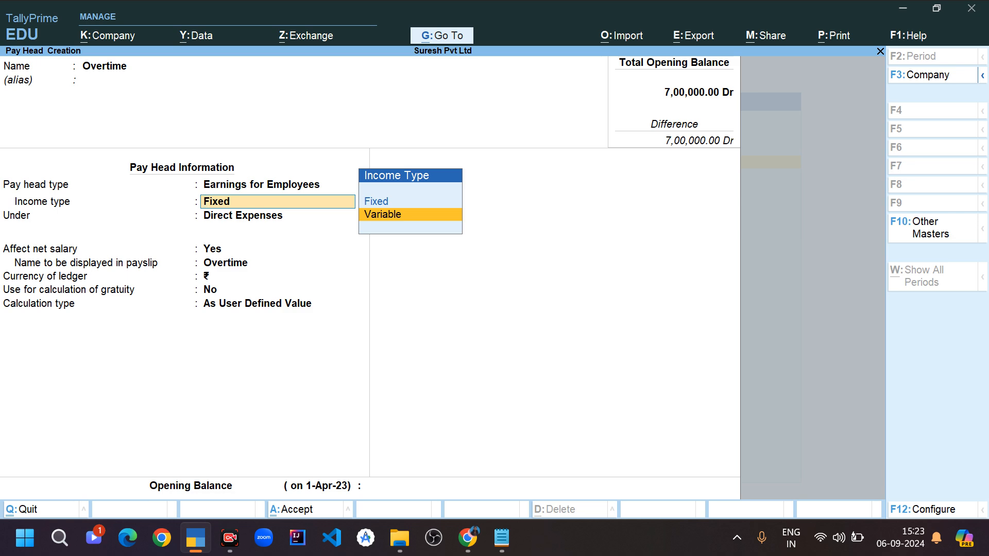
key(Return)
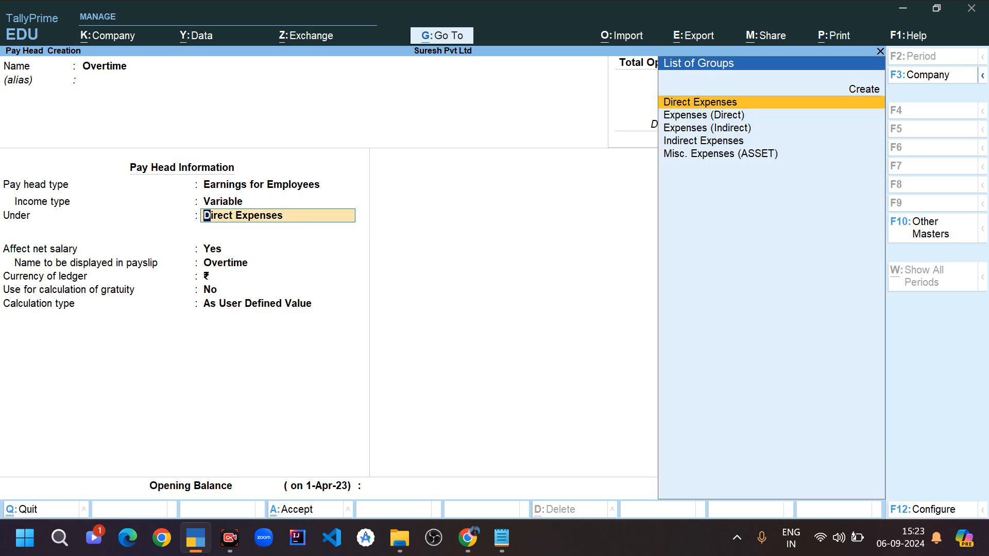
key(BackSpace)
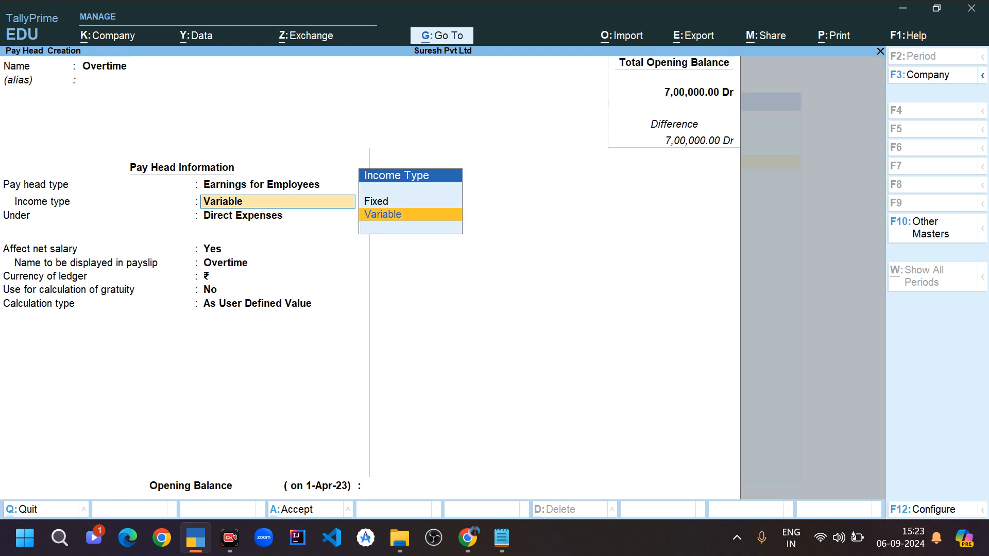
key(Return)
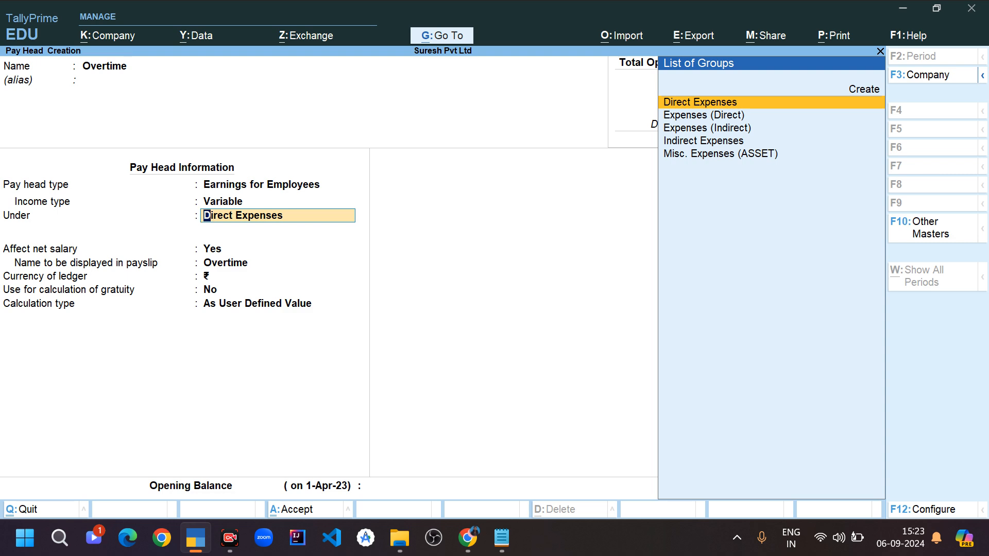
key(Down)
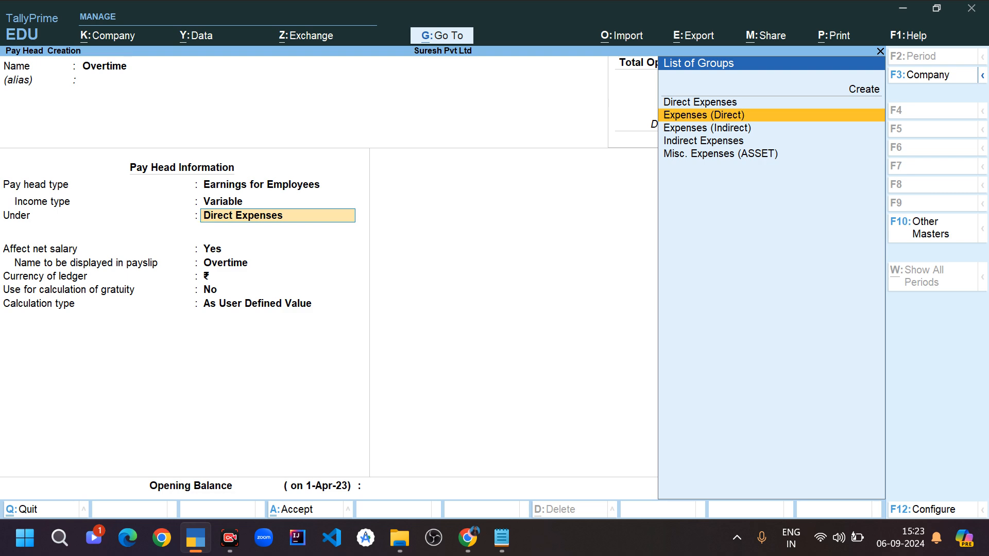
key(Return)
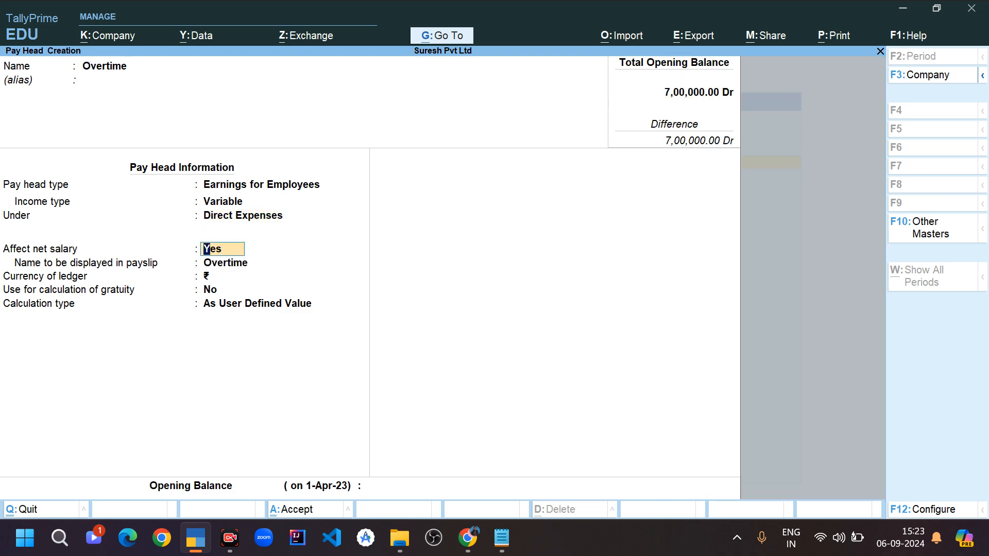
- Keep Affect net salary at Yes, Overtime as the payslip name, and gratuity calculation at No
key(Return)
key(Return)
key(Return)
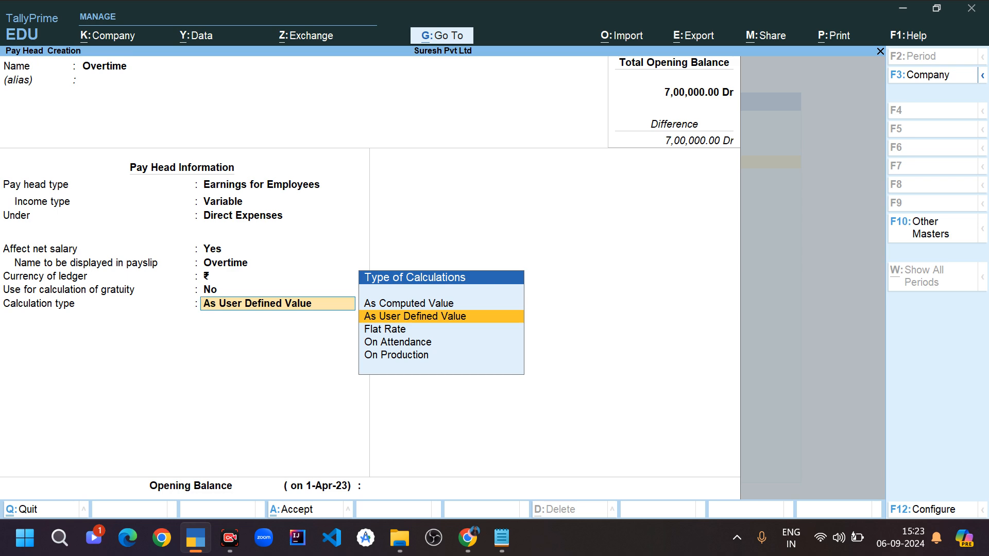
- Set the calculation type to On Production with Overtime as the production type, leaving the rounding method Not Applicable
key(Down)
key(Down)
key(Down)
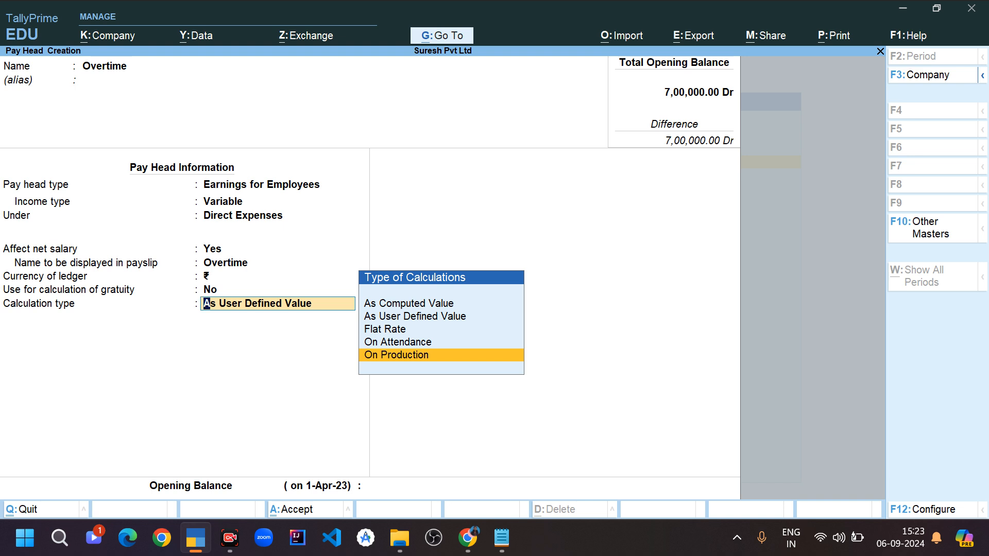
key(Return)
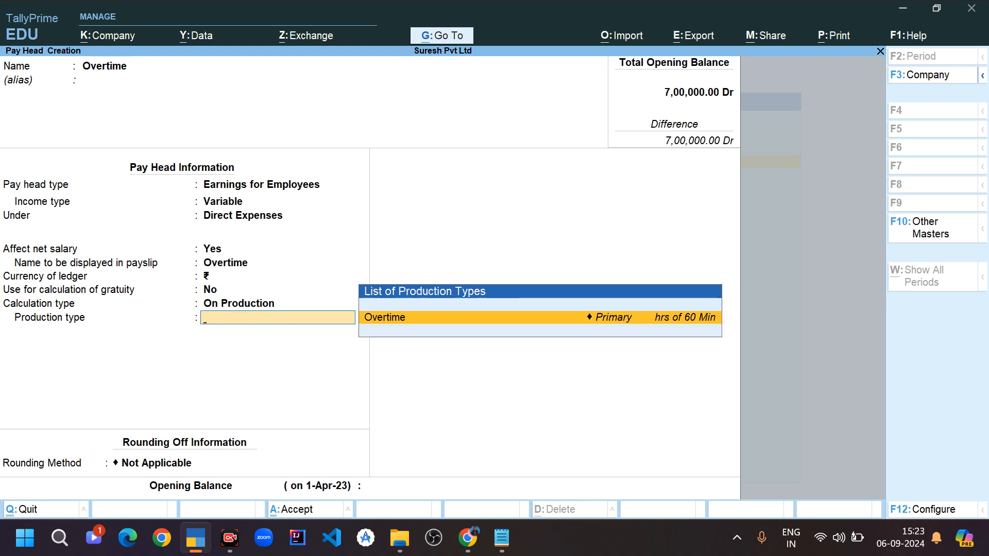
key(Return)
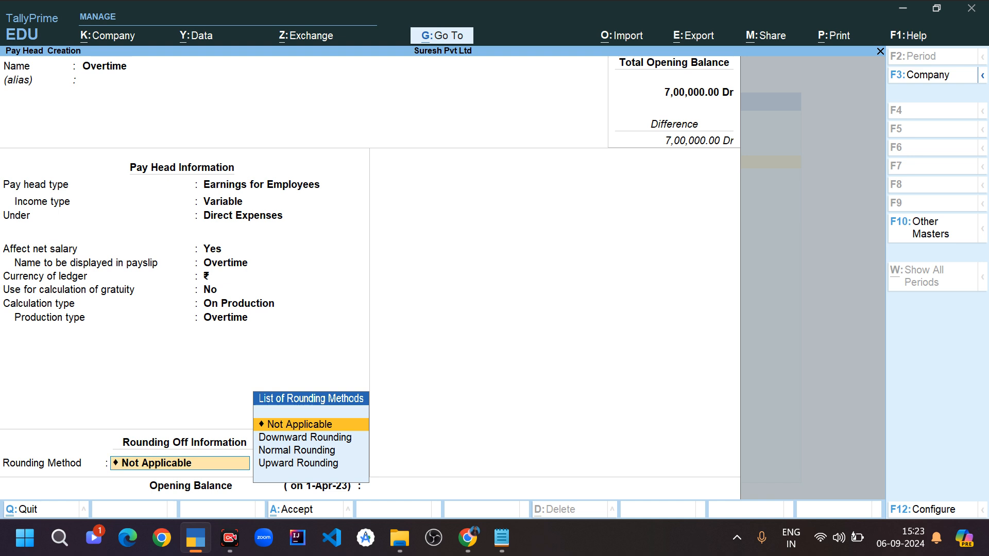
key(Return)
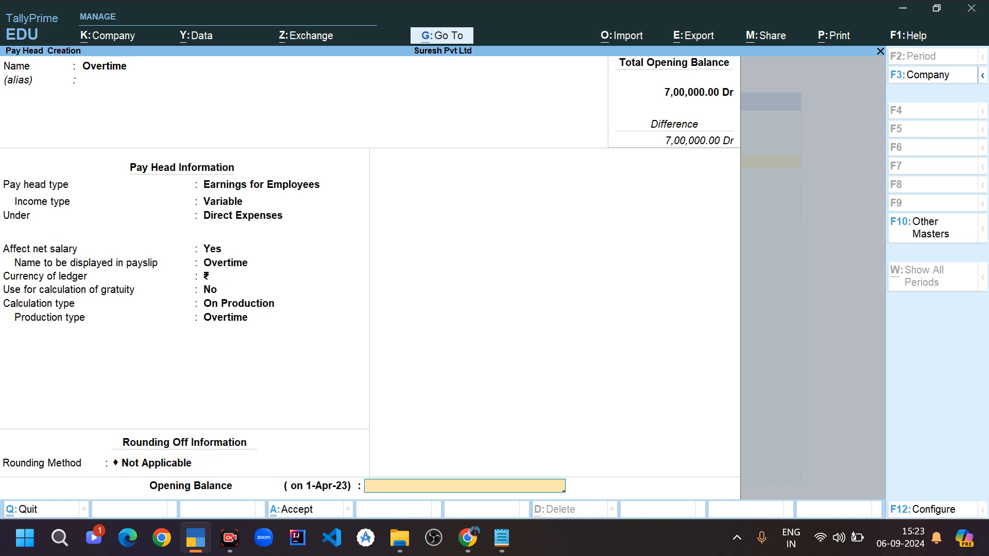
- Save the Overtime pay head with a blank opening balance and check the Absent example in the browser article
key(Return)
key(Return)
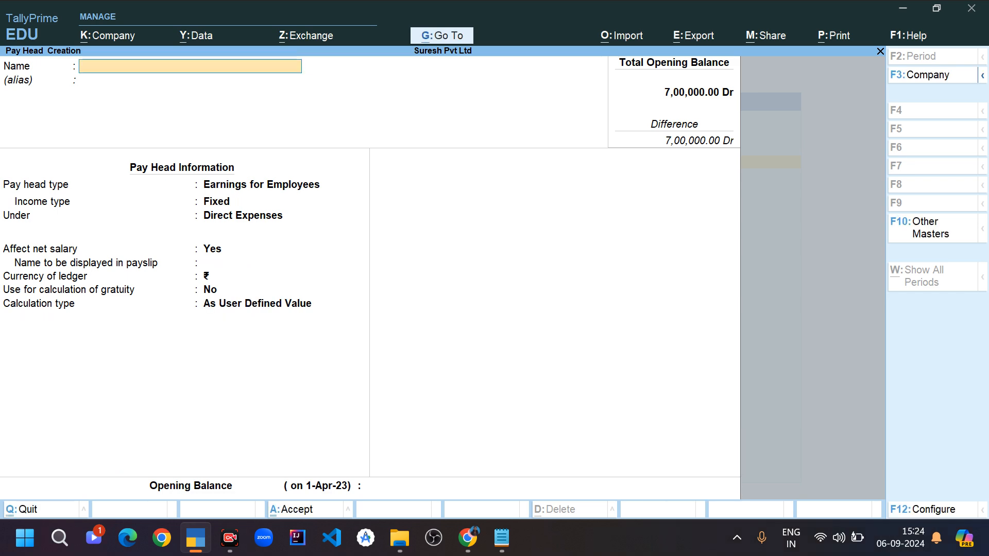
key(alt+Tab)
scroll(487, 306, down, 8)
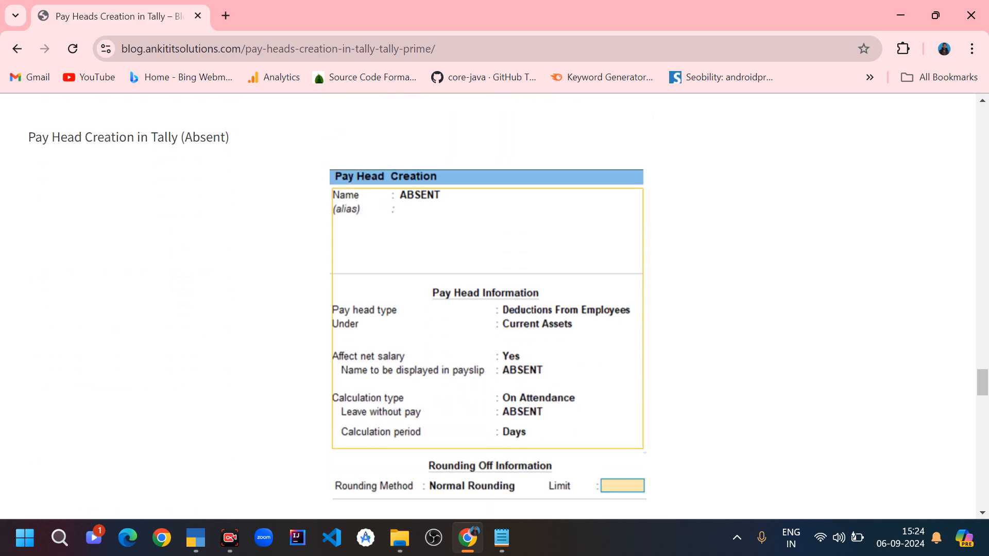
scroll(488, 306, down, 5)
scroll(487, 306, up, 3)
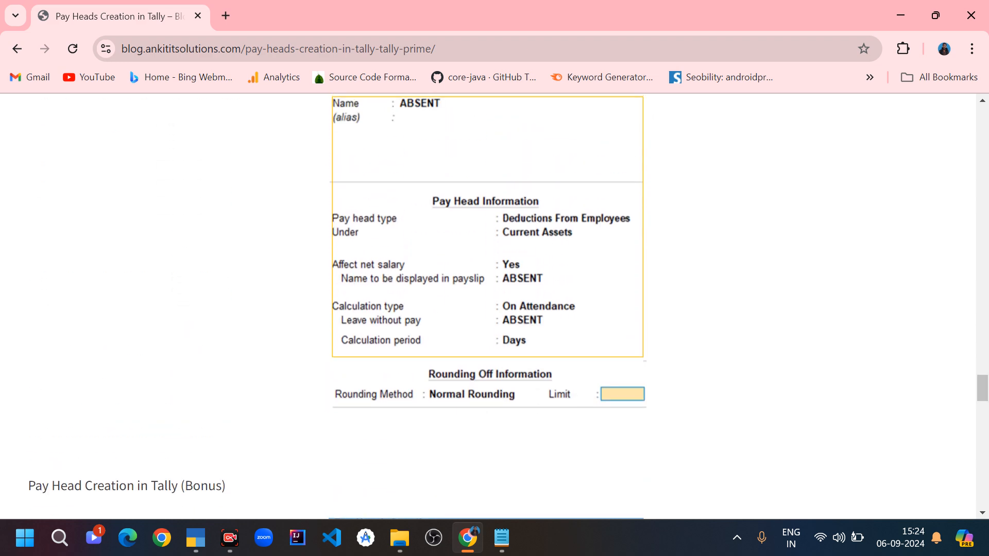
scroll(487, 306, up, 2)
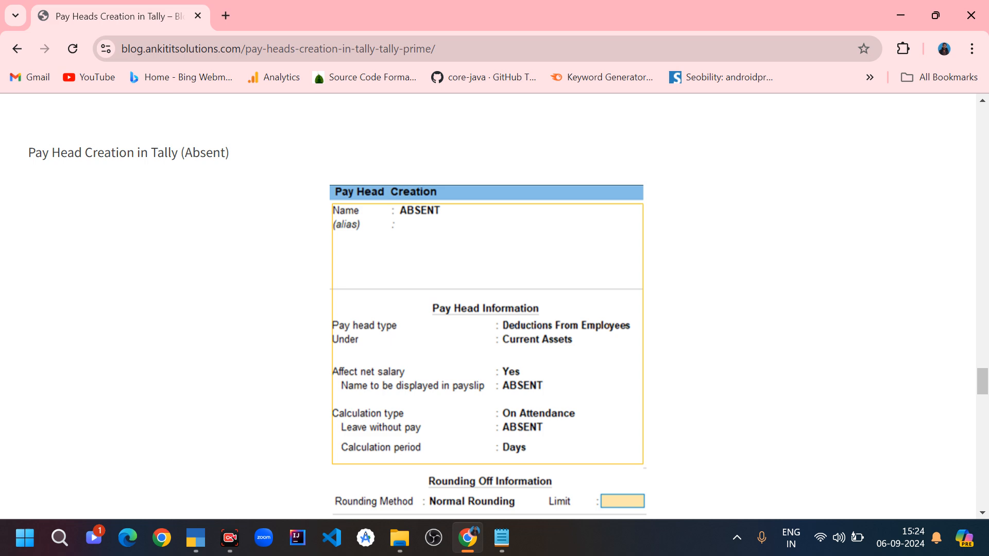
- Switch back to TallyPrime and name the new pay head Absent, leaving the alias empty
key(alt+Tab)
text(A)
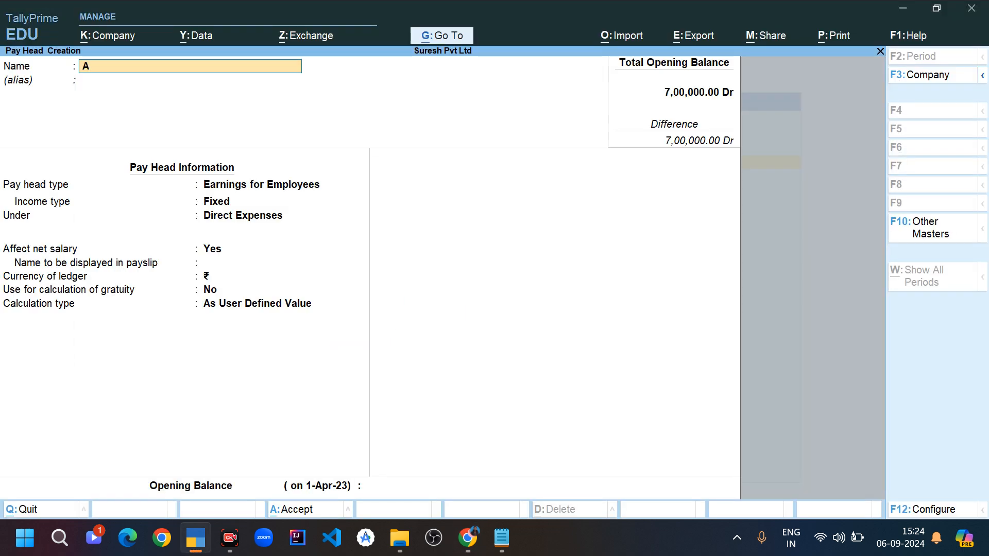
text(bsent)
key(Return)
key(Return)
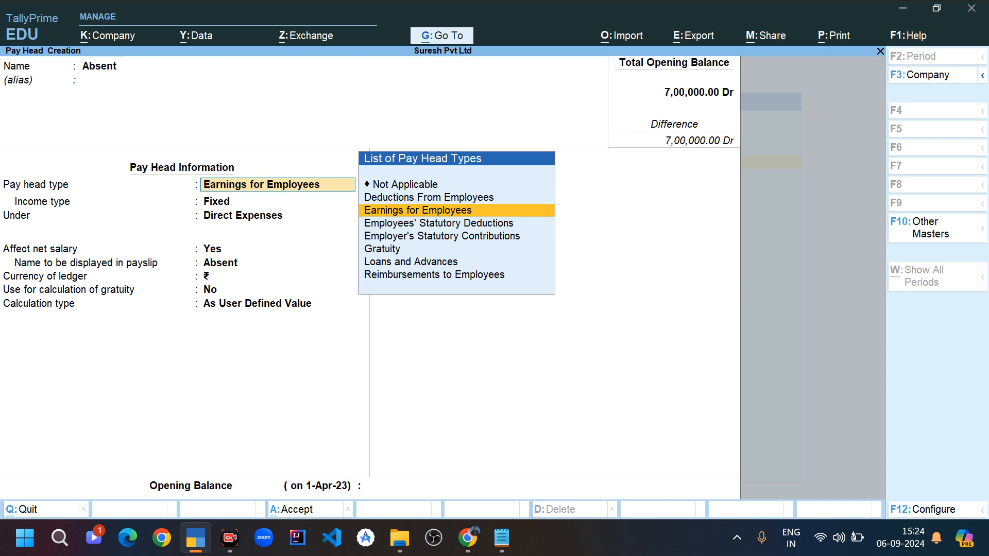
- Set the Absent pay head type to Deductions From Employees, grouped under Current Assets
key(Up)
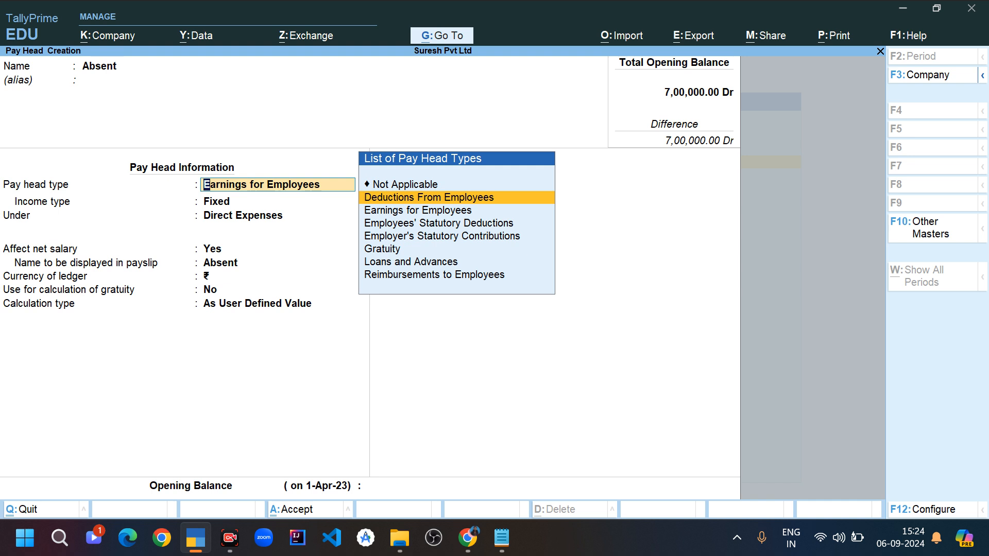
key(Return)
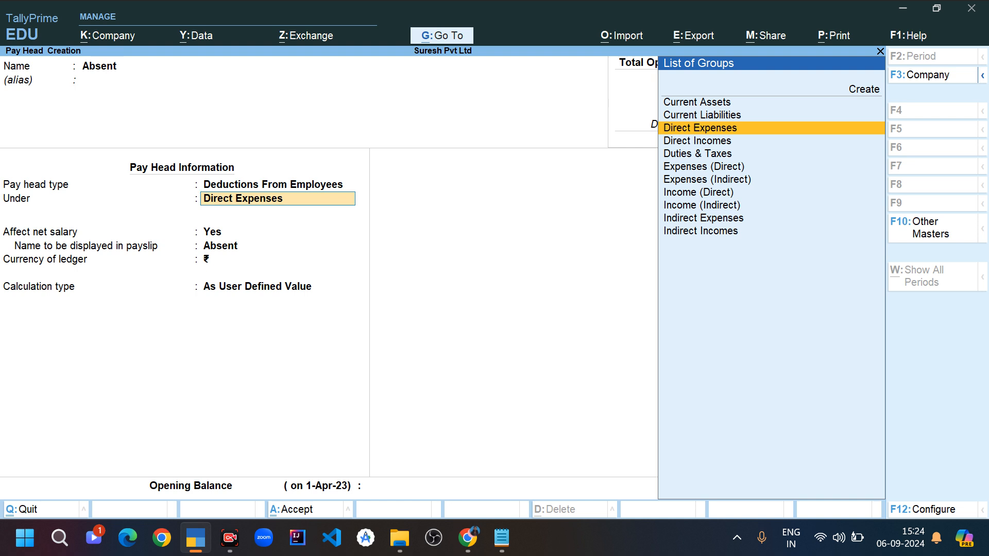
key(Up)
key(Up)
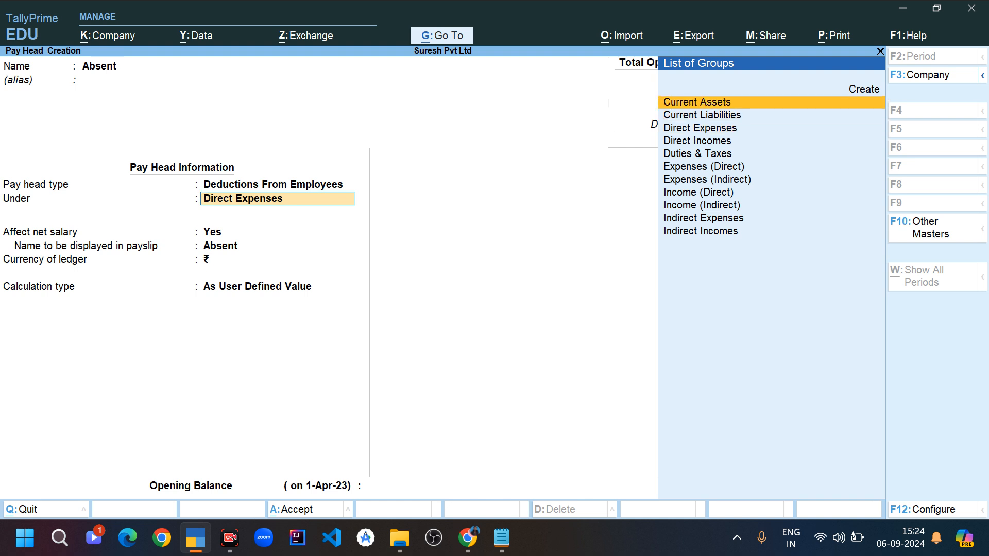
key(Return)
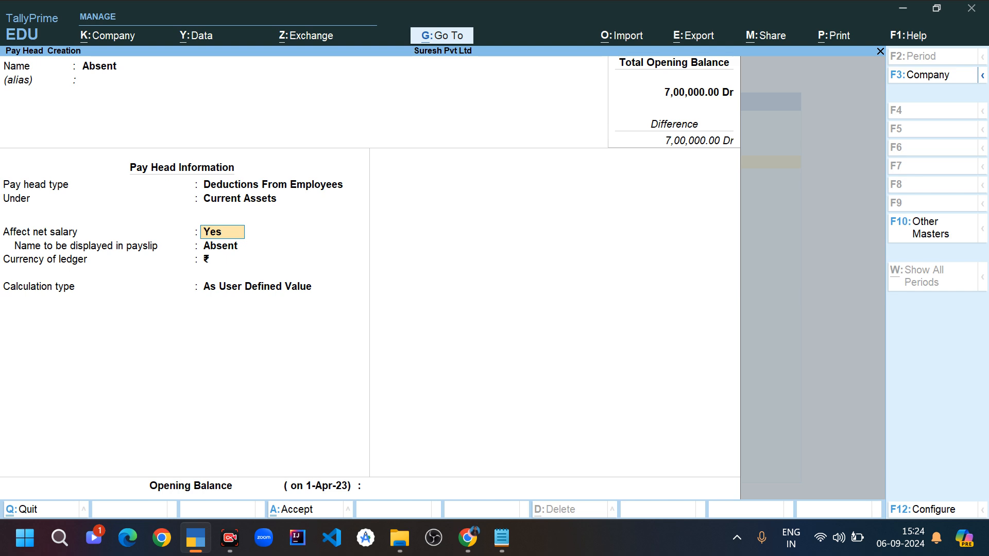
- Keep the net salary and payslip settings, and set the calculation type to On Attendance with Absent as leave without pay
key(Return)
key(Return)
key(Return)
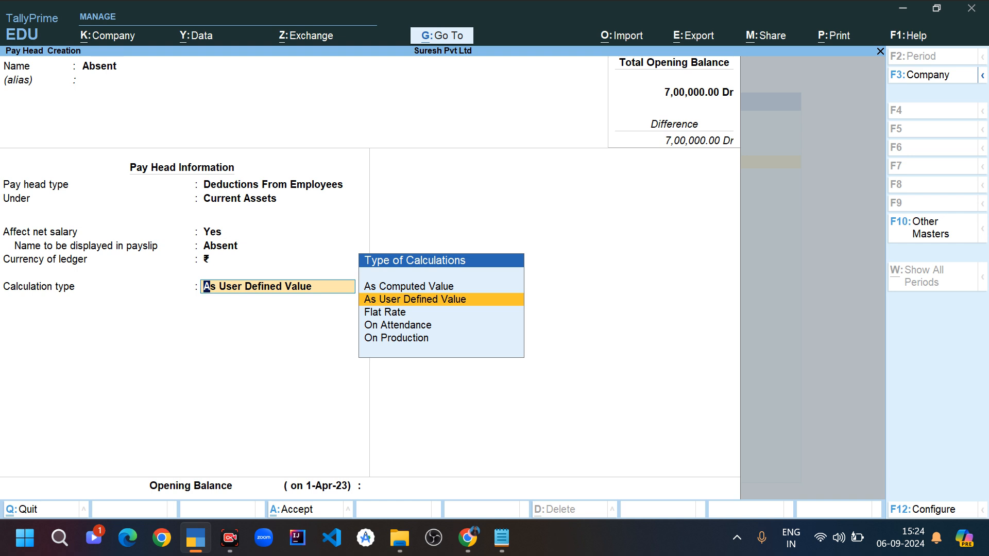
key(Down)
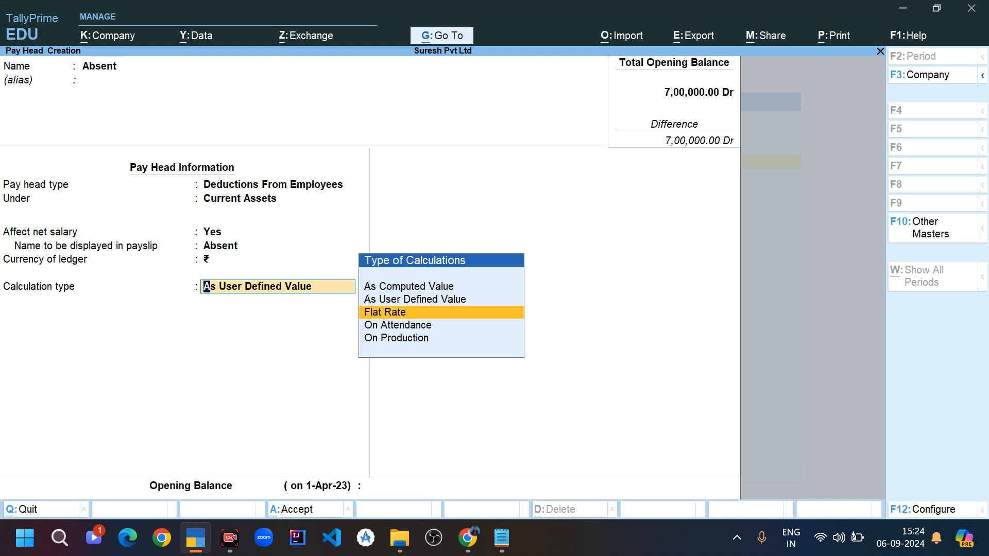
key(Down)
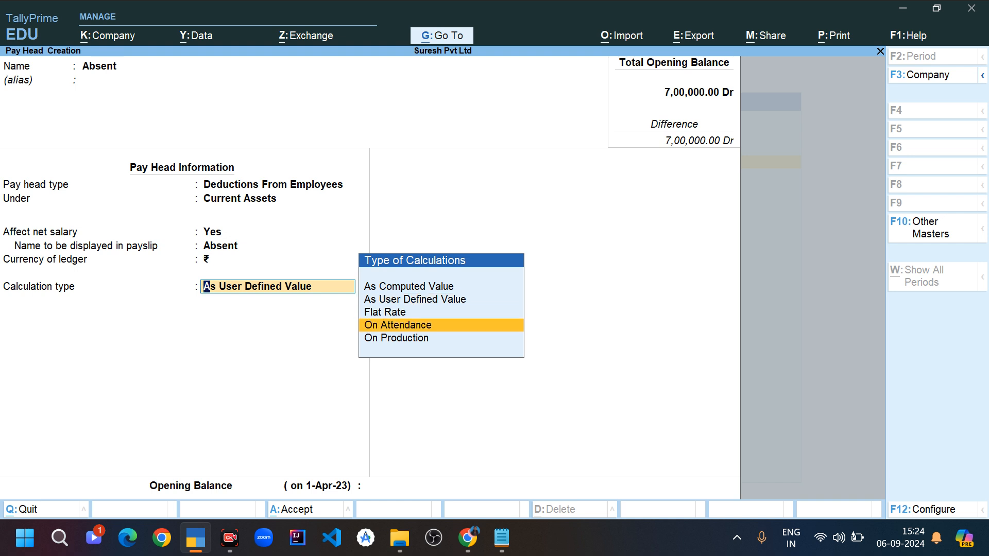
key(Return)
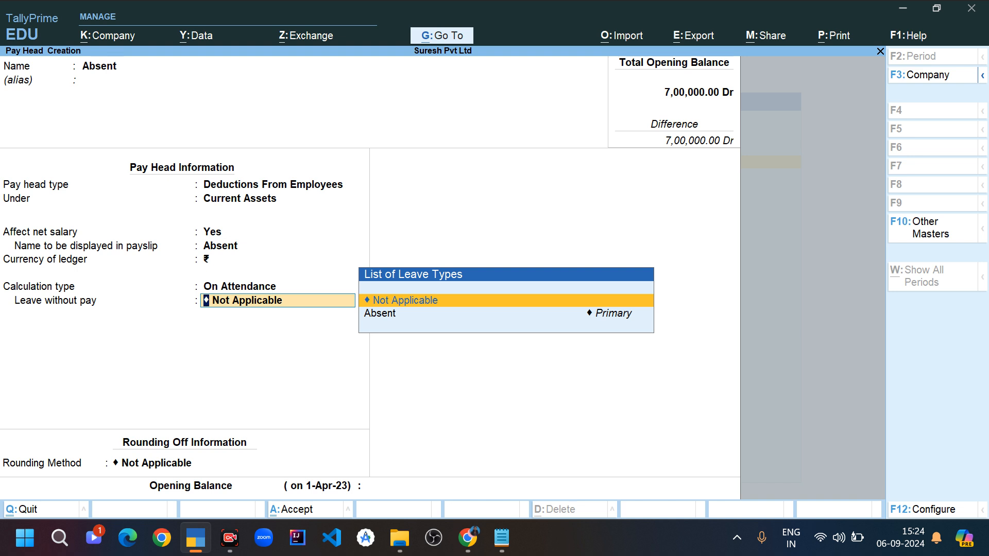
key(Down)
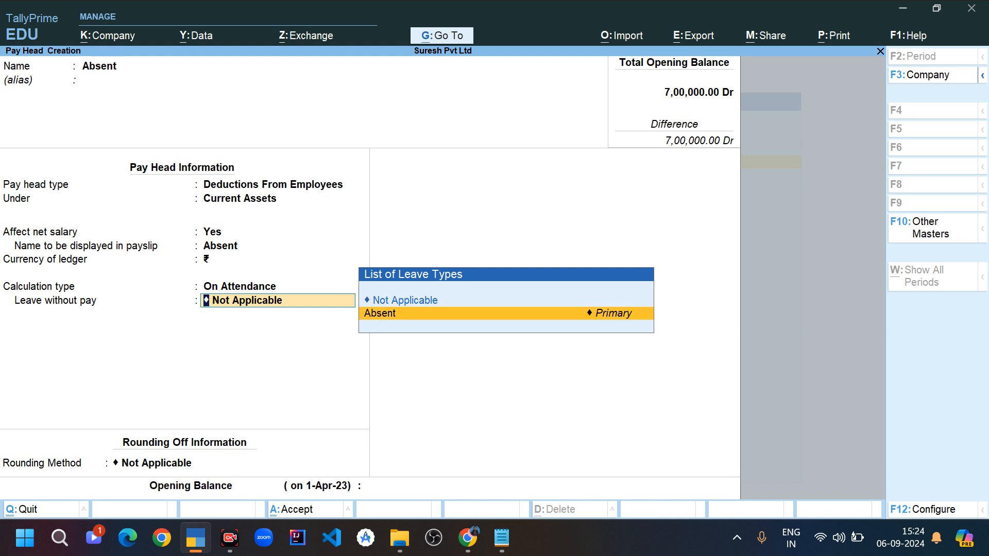
key(Return)
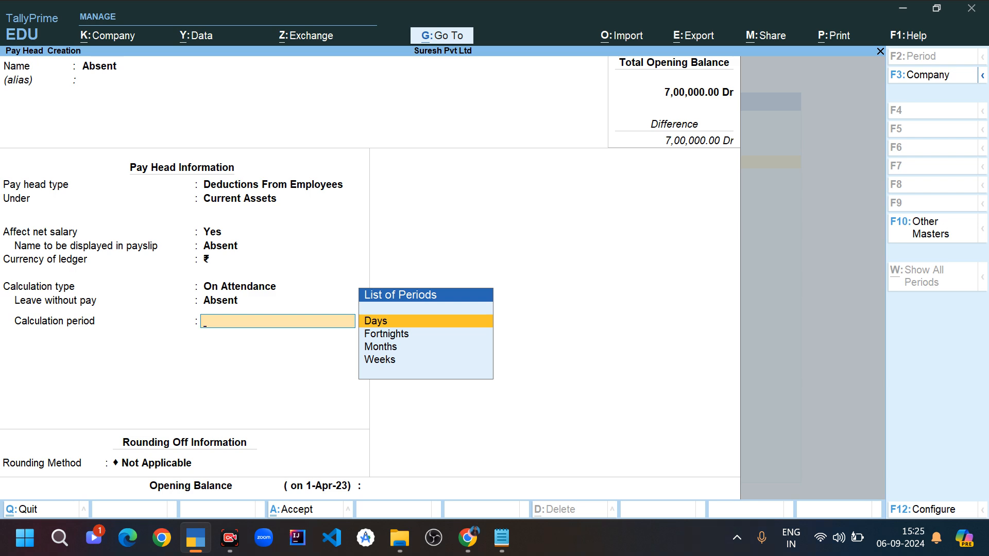
- Set the calculation period to Days with Normal Rounding and no limit, and save the Absent pay head without an opening balance
key(Return)
key(Down)
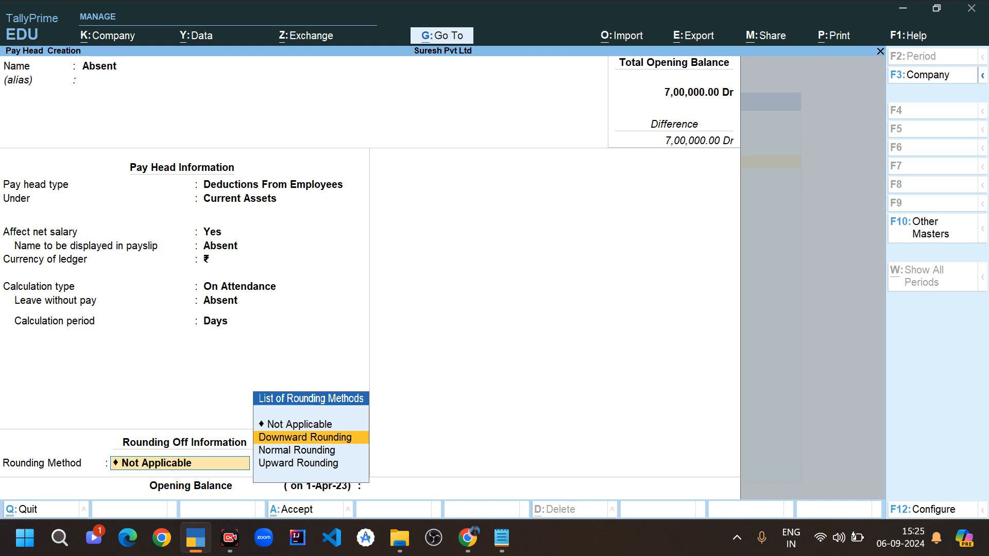
key(Down)
key(Down)
key(Up)
key(Return)
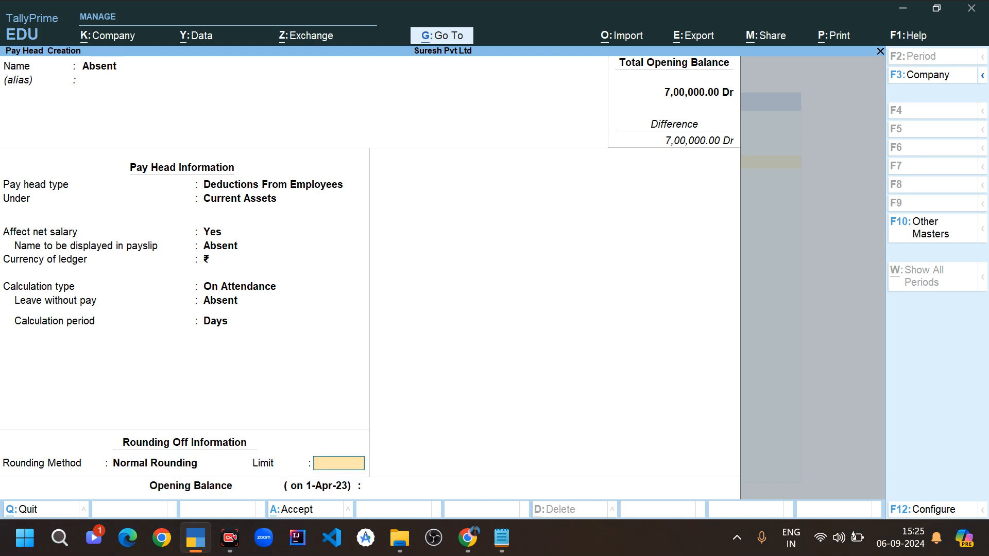
key(Return)
key(Return)
key(Return)
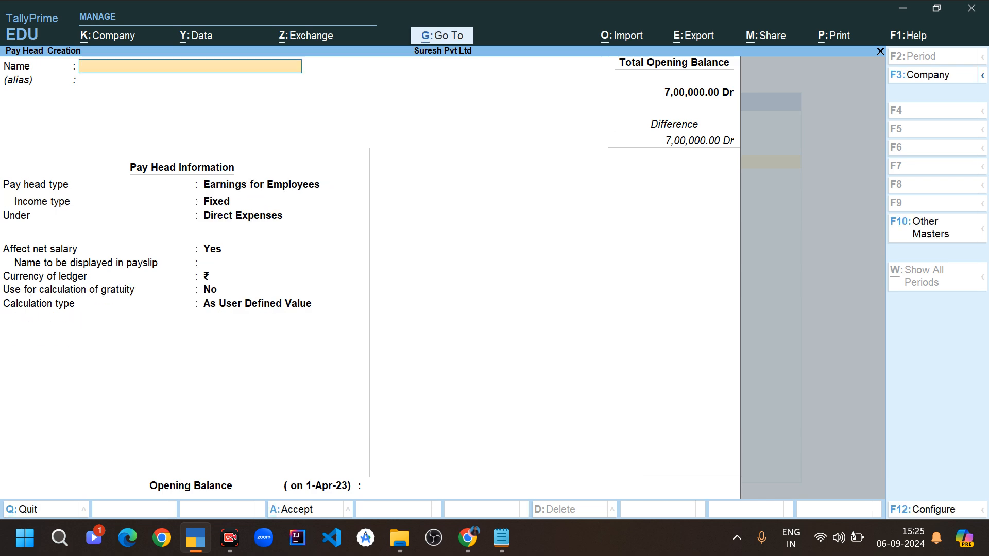
- Switch to the browser article and look through the Bonus, ESI and PF pay head examples
key(alt+Tab)
scroll(490, 309, down, 5)
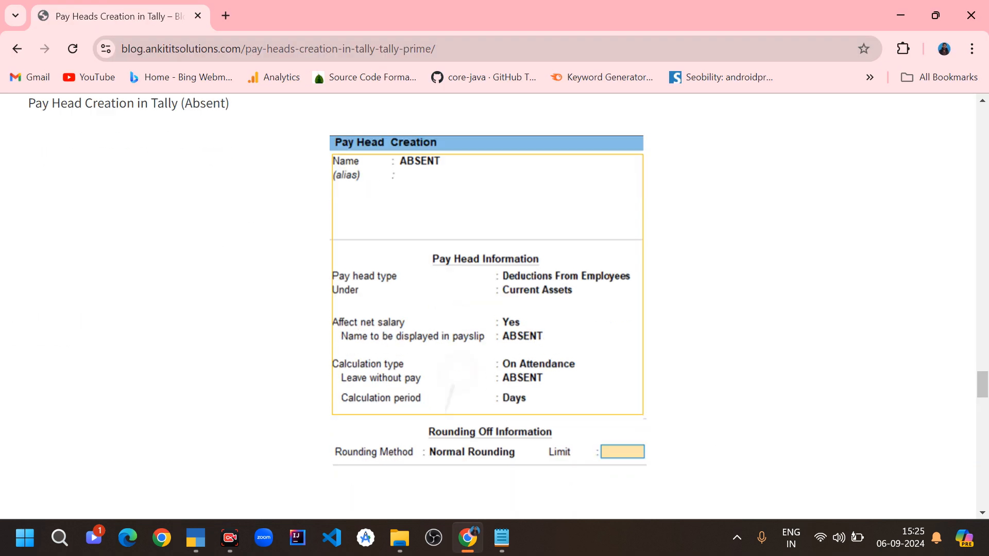
scroll(490, 309, down, 4)
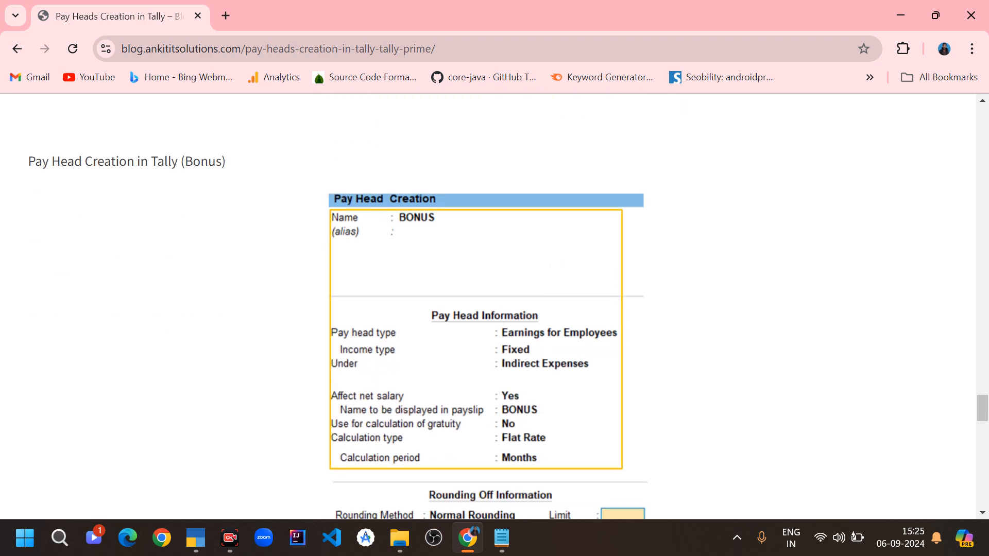
scroll(490, 309, down, 8)
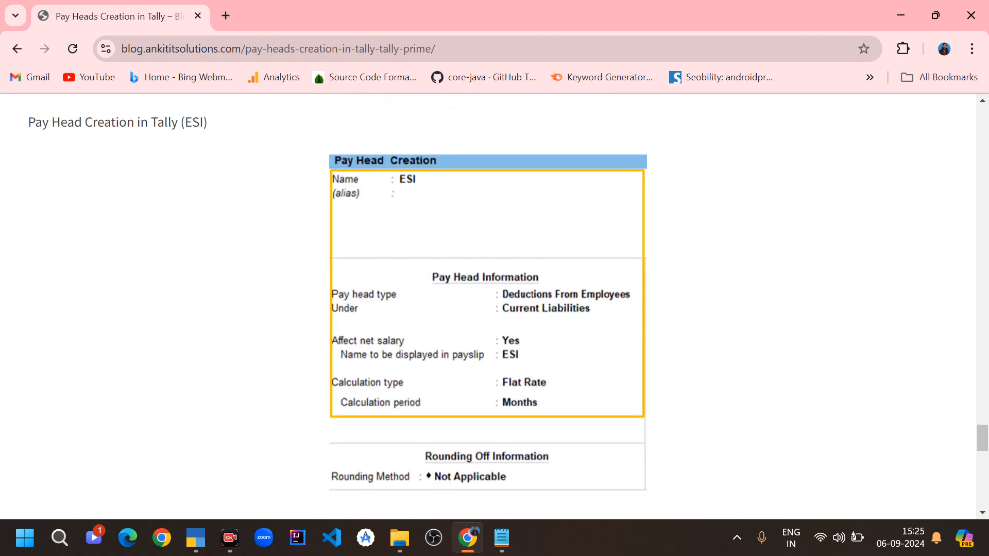
scroll(489, 309, down, 9)
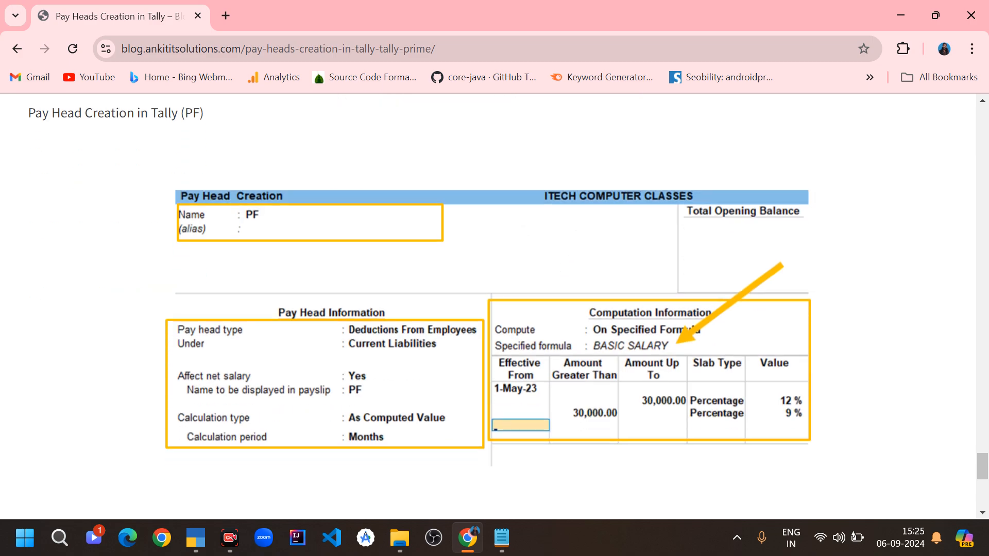
scroll(489, 309, down, 5)
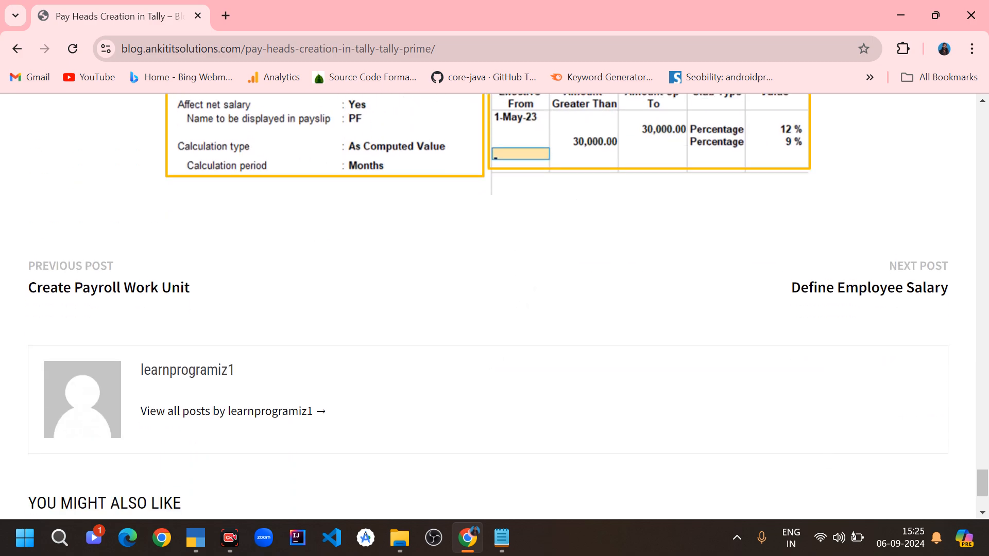
scroll(489, 309, up, 6)
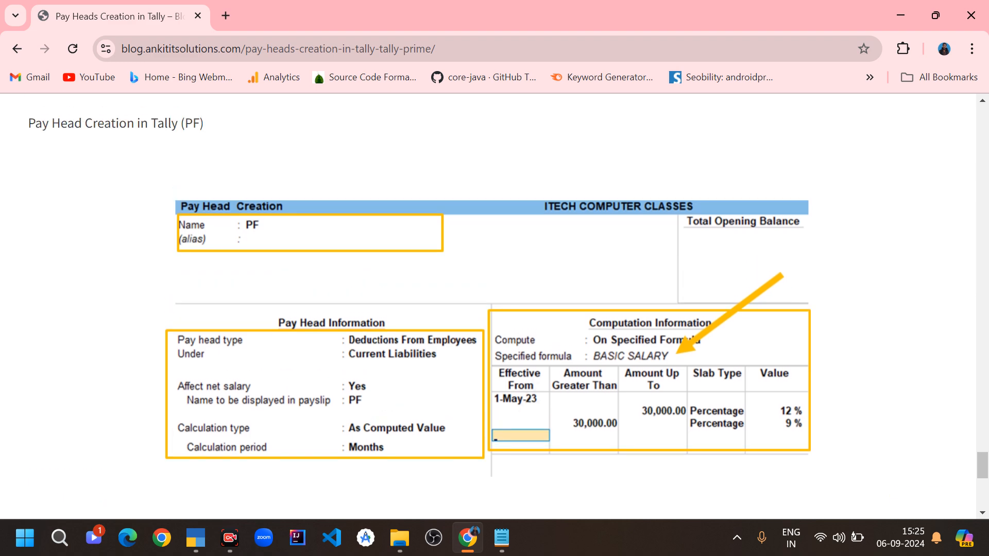
- Switch back to TallyPrime, reopen pay head creation and name the new pay head PF without an alias
key(alt+Tab)
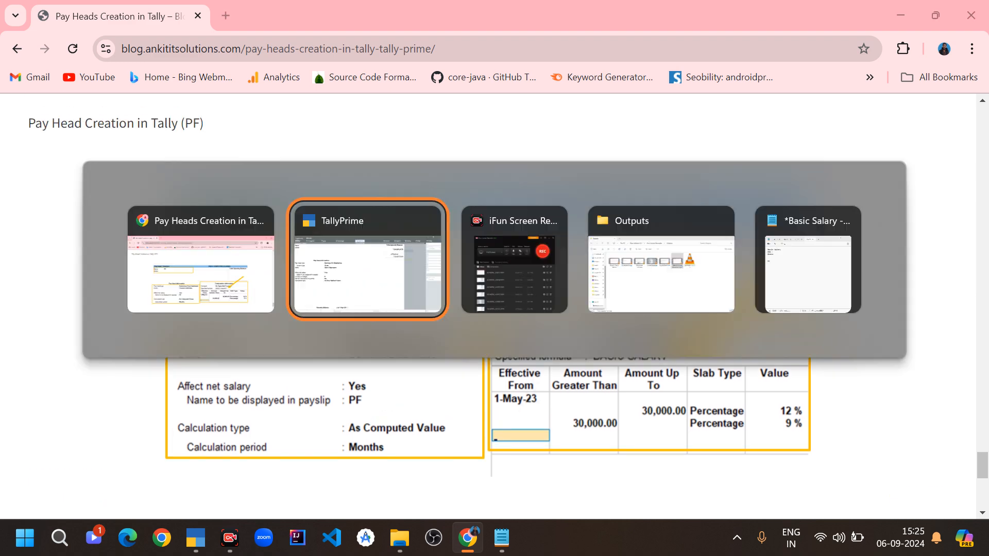
key(Escape)
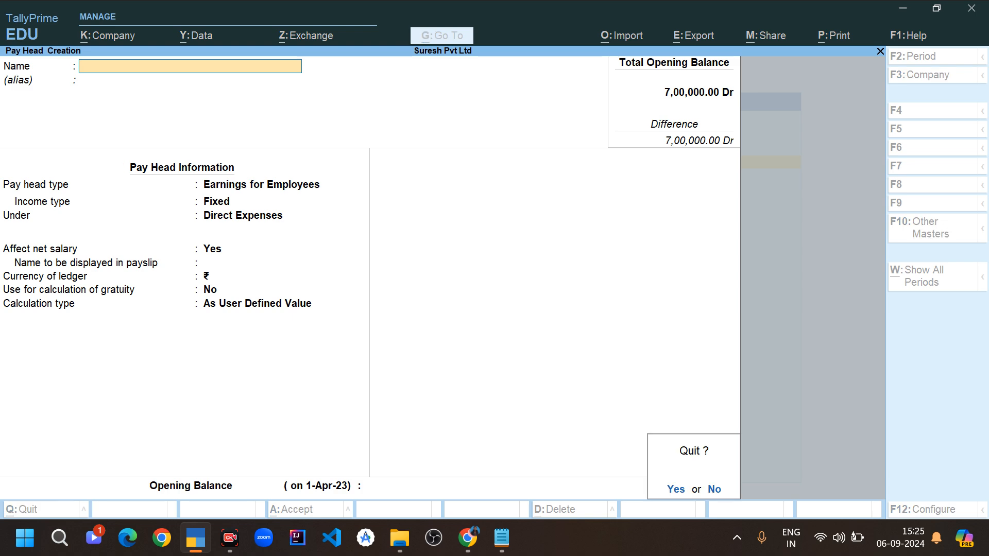
key(y)
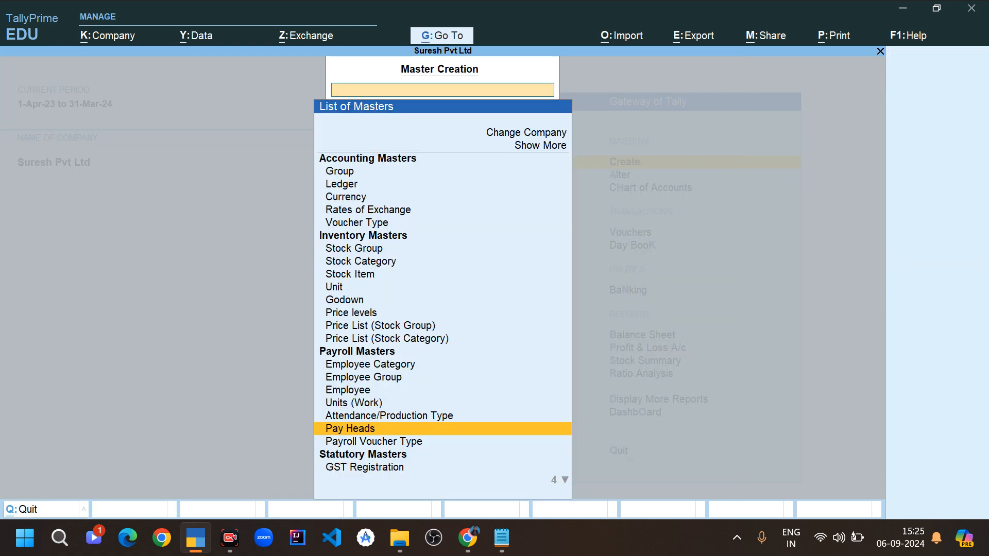
key(Return)
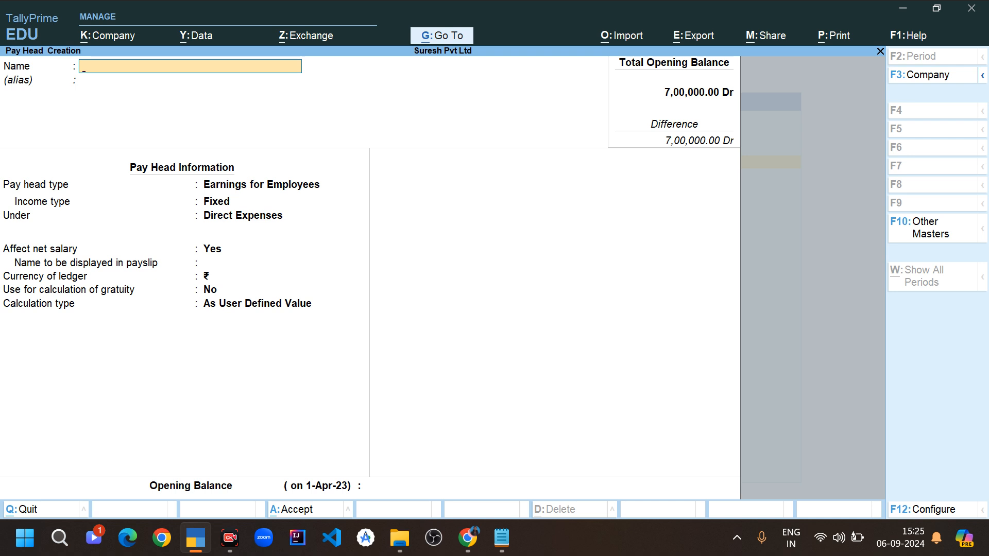
text(P)
key(Return)
key(Return)
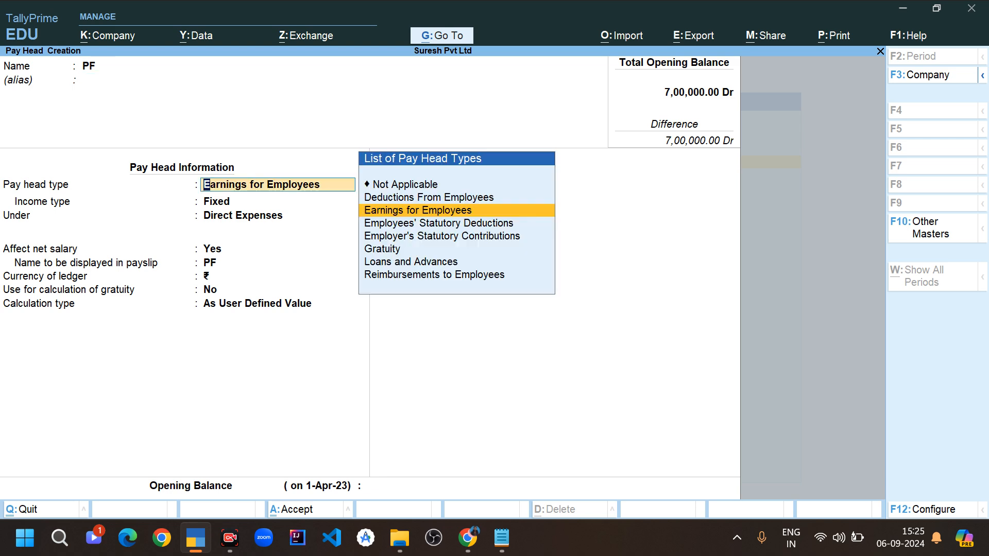
- Set the PF pay head type to Deductions From Employees, grouped under Current Liabilities
key(Up)
key(Return)
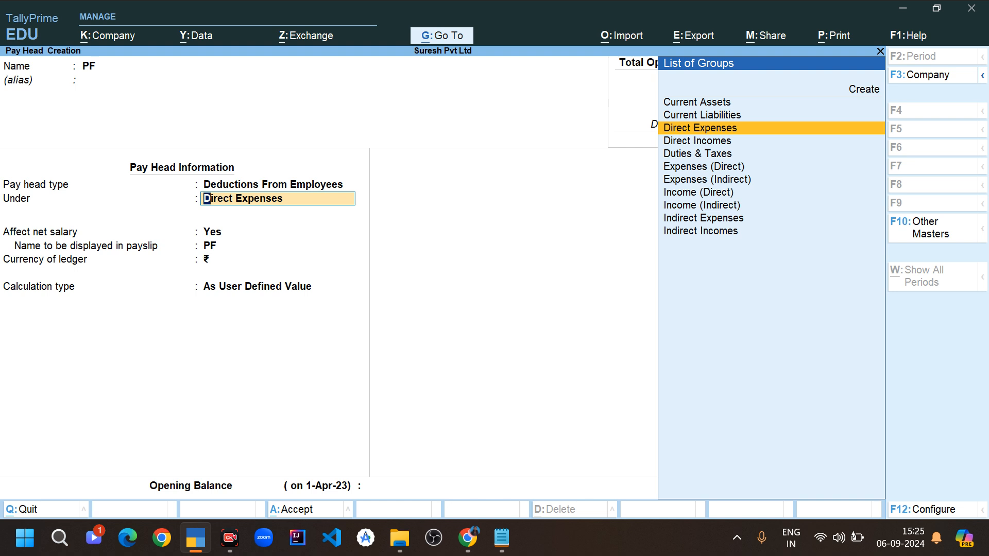
key(Up)
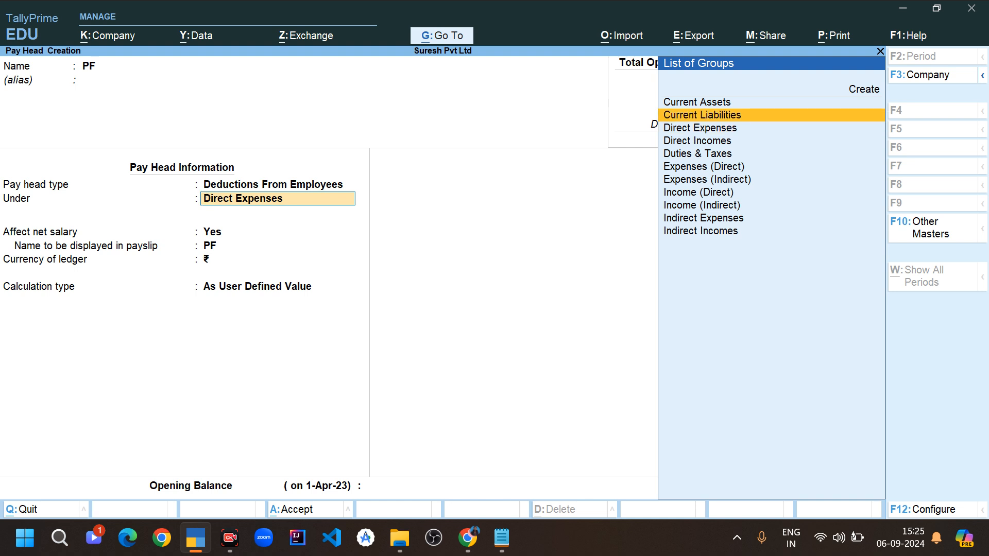
key(Return)
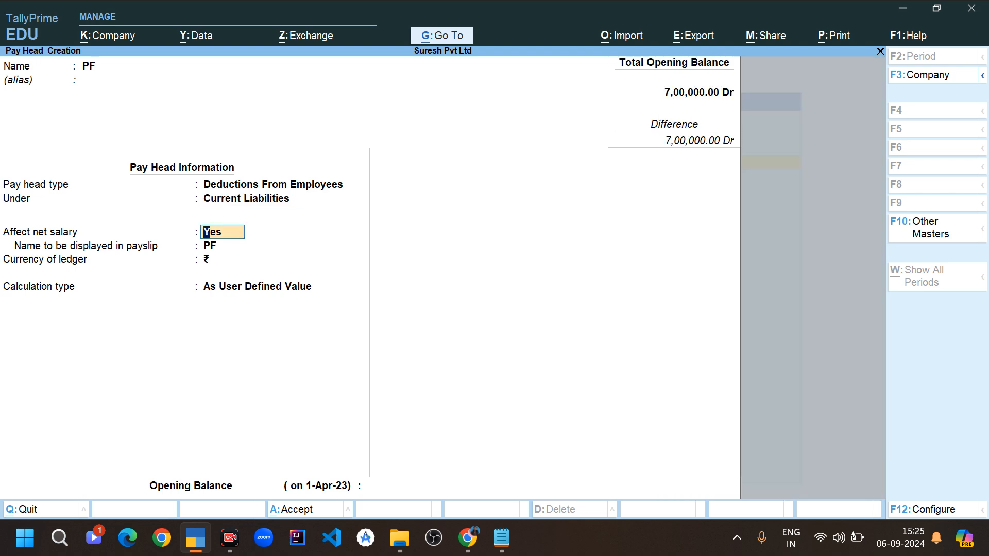
- Keep Affect net salary at Yes and PF as the payslip name, moving on to the calculation type
key(Return)
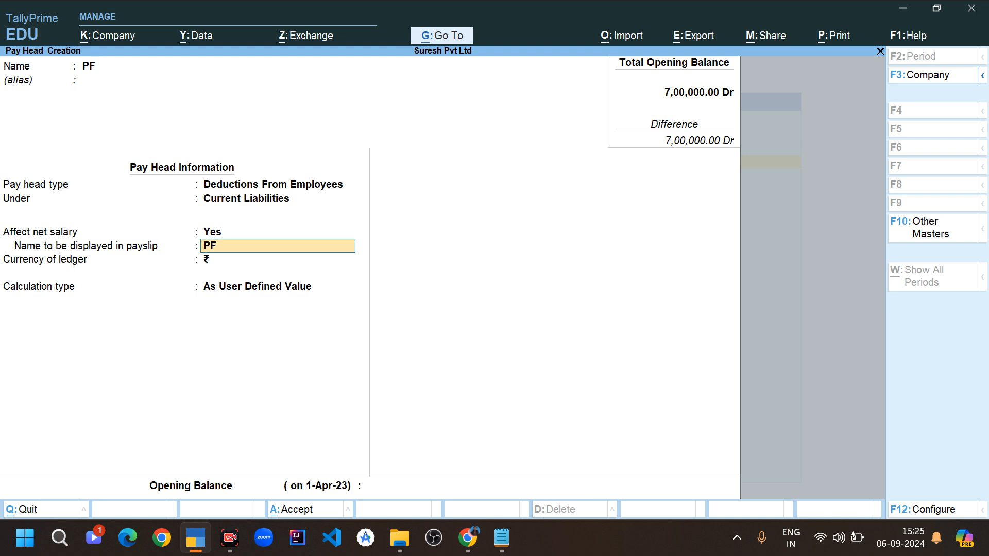
key(Return)
key(Return)
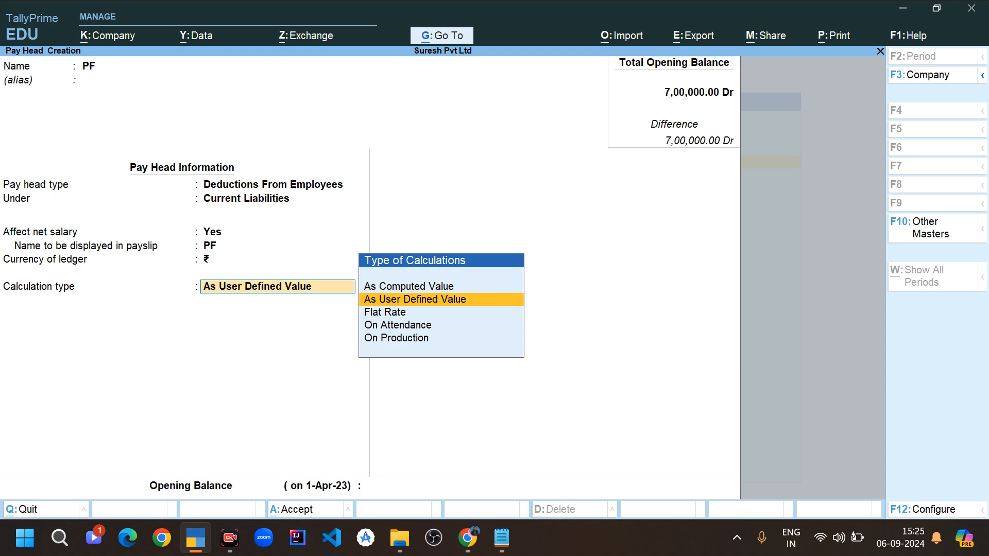
- Set the PF calculation type to As Computed Value and the rounding method to Normal Rounding, leaving the limit blank
key(Up)
key(Return)
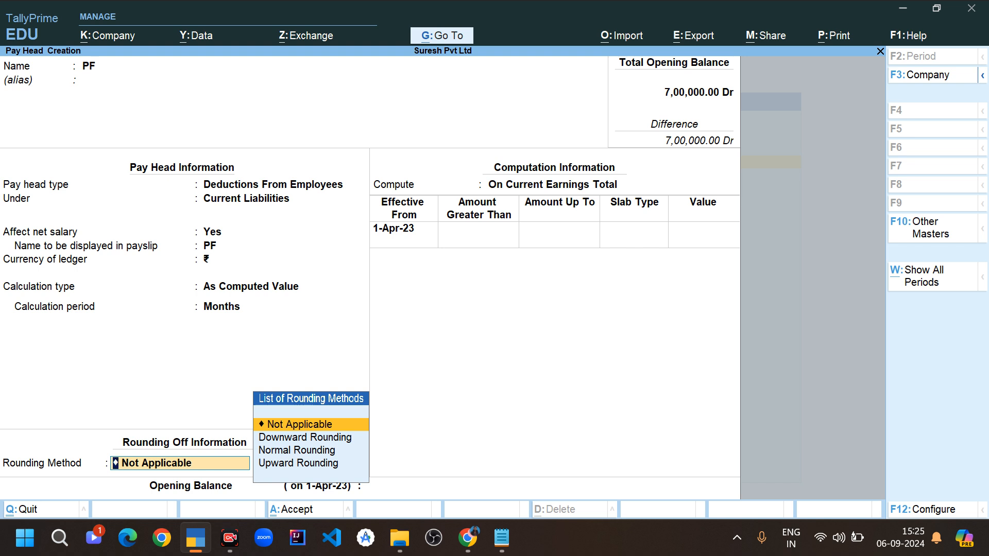
key(Down)
key(Down)
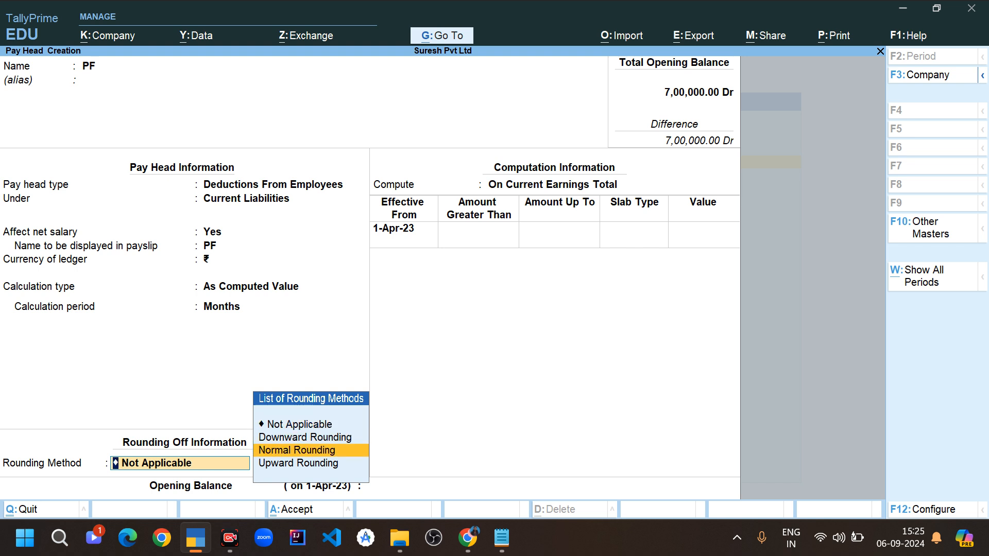
key(Return)
key(Return)
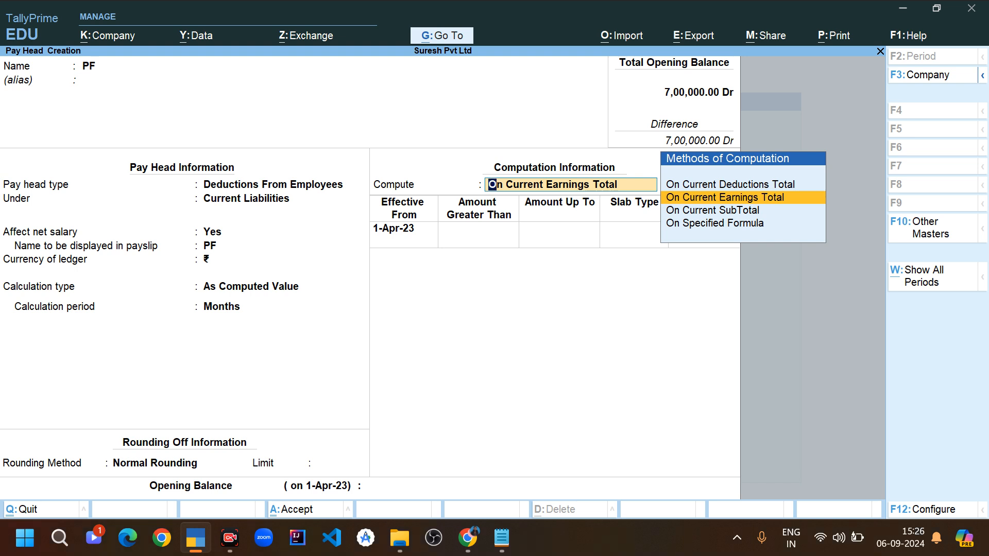
- Compute PF on Current Earnings Total and define the first slab, up to 15,000, as a percentage of 12%
key(Return)
key(Return)
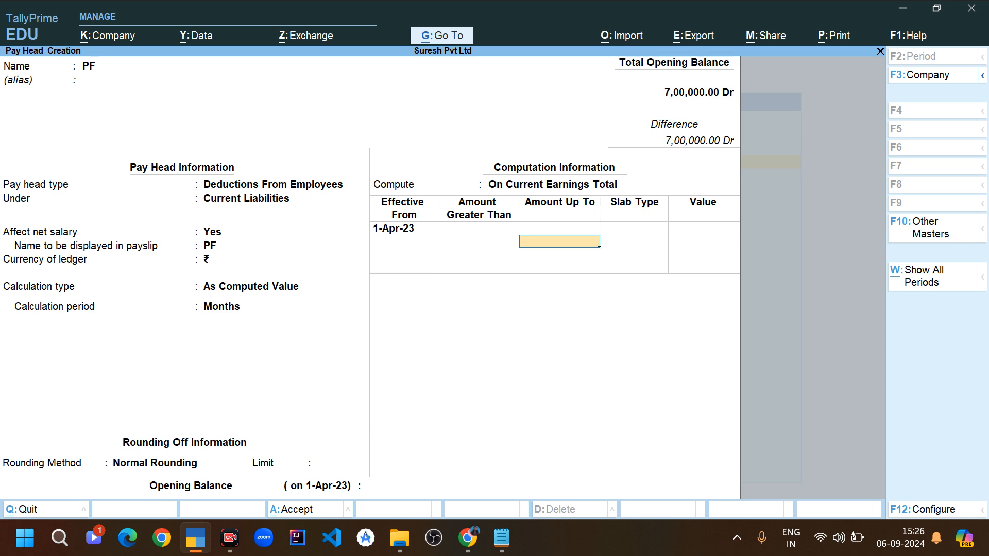
text(15000)
key(Return)
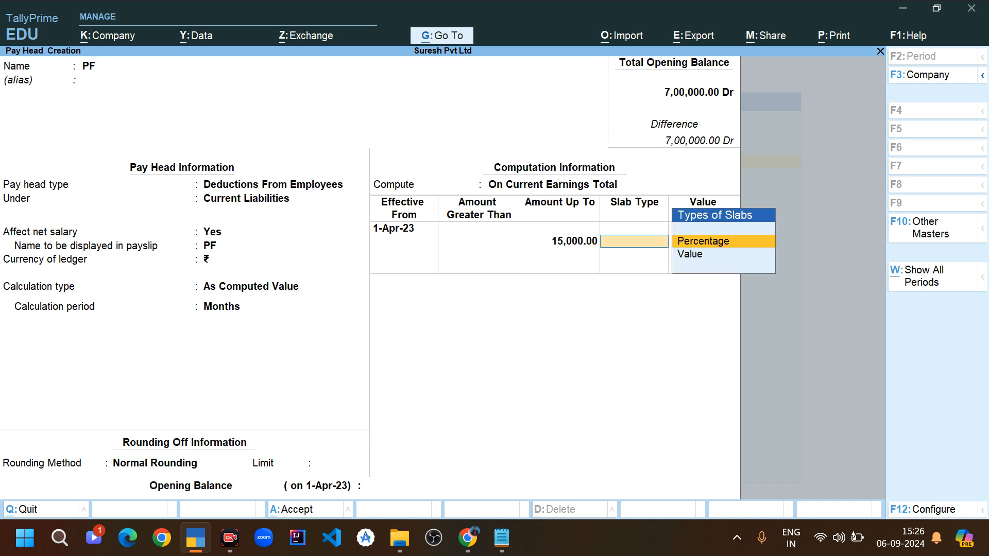
key(Return)
text(12)
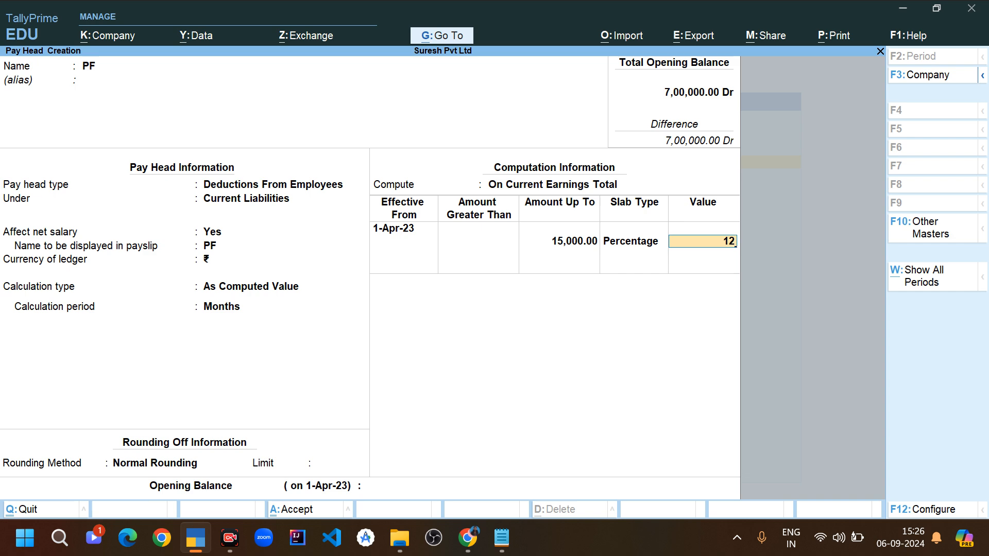
key(Return)
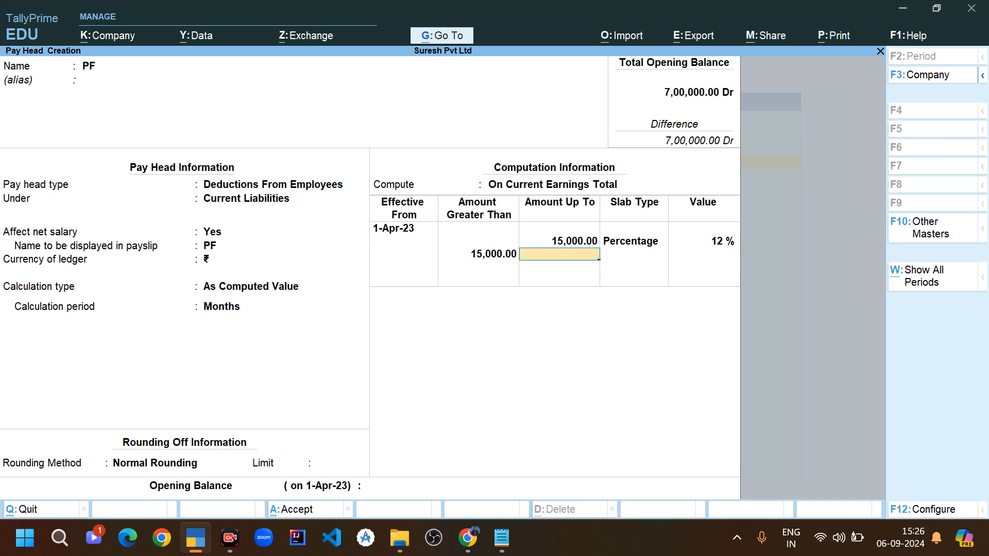
- Add 12% percentage slabs for amounts from 15,000 to 50,000 and for amounts above 50,000, then finish the slab table
text(50000)
key(Return)
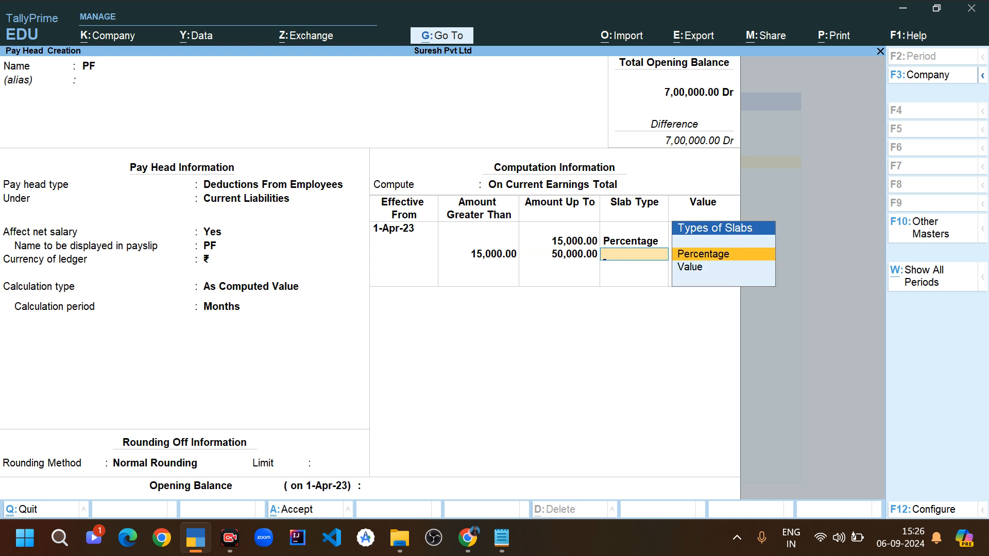
key(Return)
text(12)
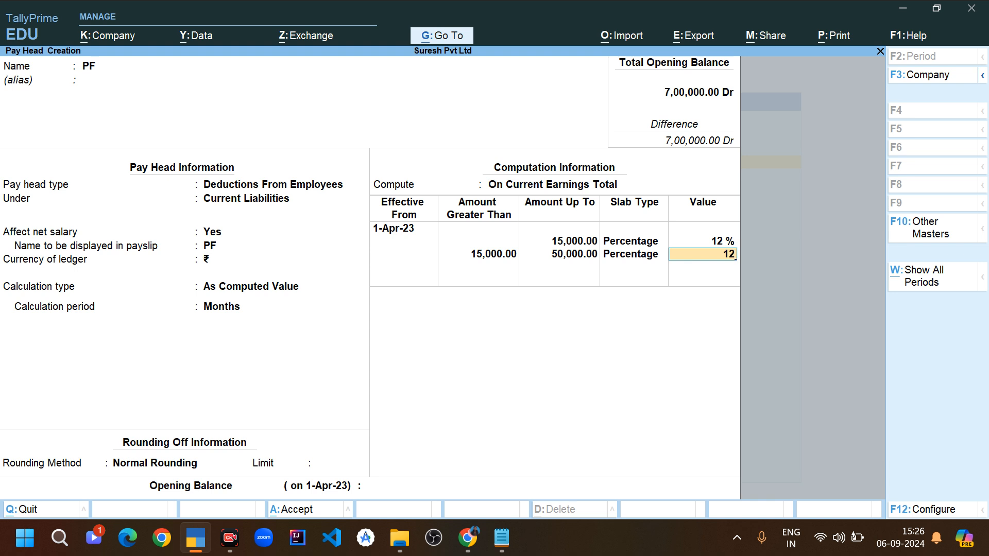
key(Return)
key(Return)
key(Return)
text(12)
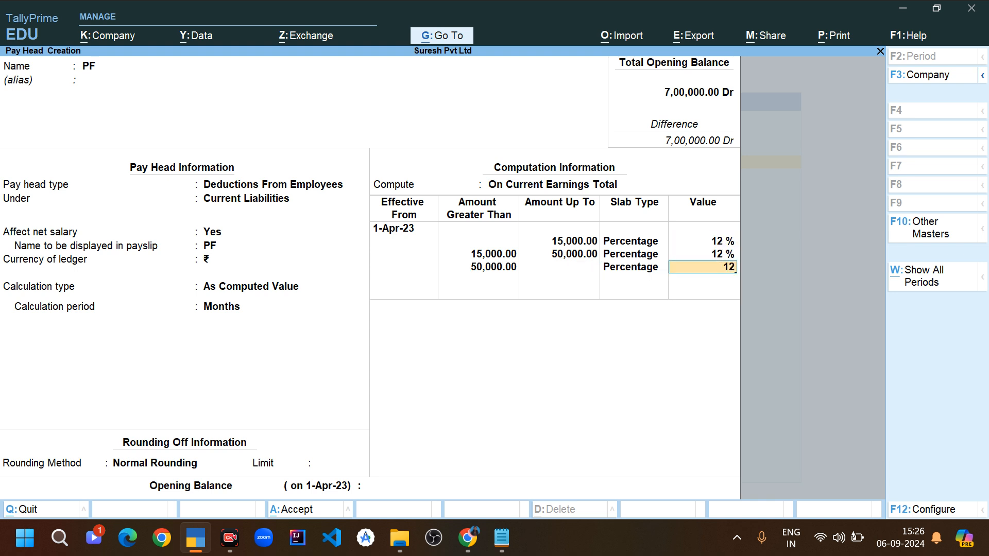
key(Return)
key(Return)
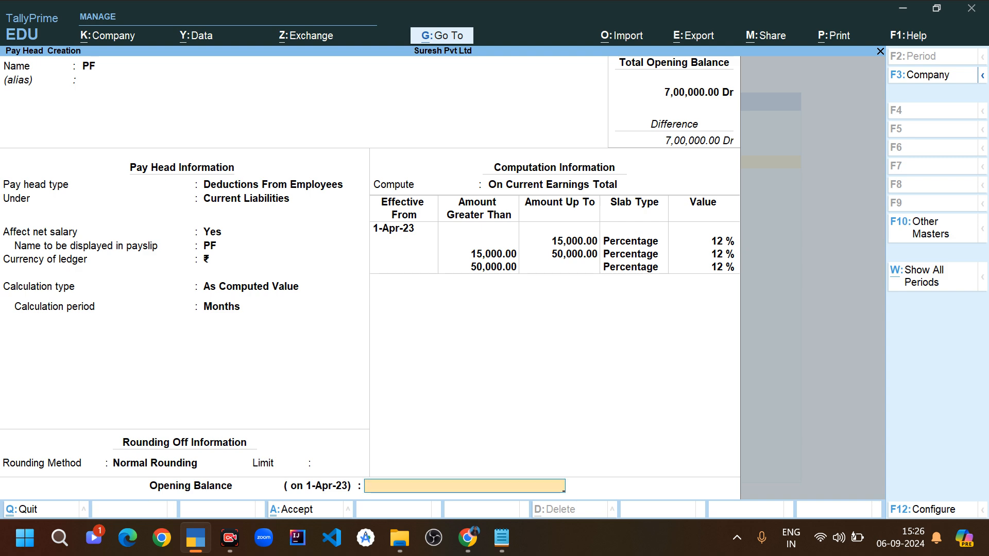
- Save the PF pay head without an opening balance and return to the Gateway of Tally
key(Return)
key(Return)
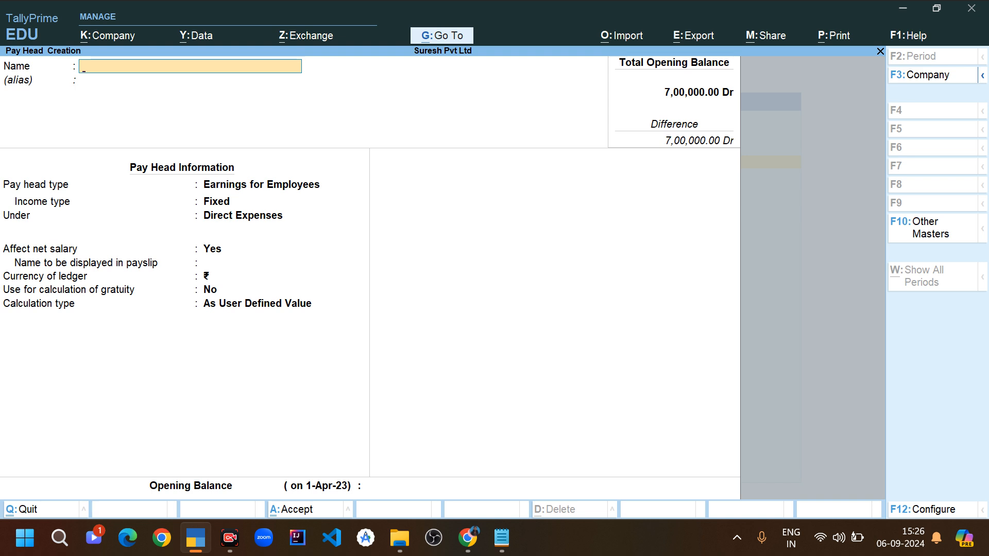
key(Escape)
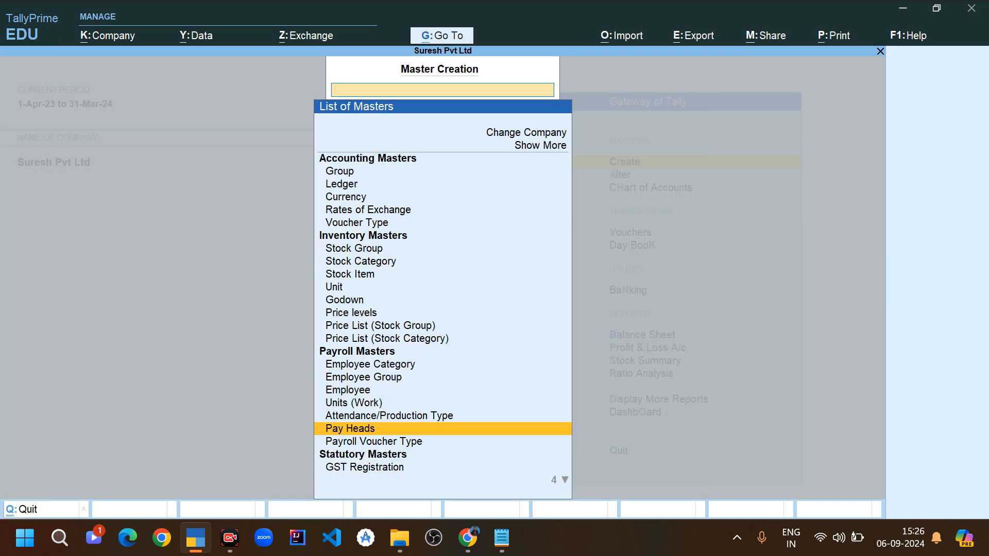
key(Escape)
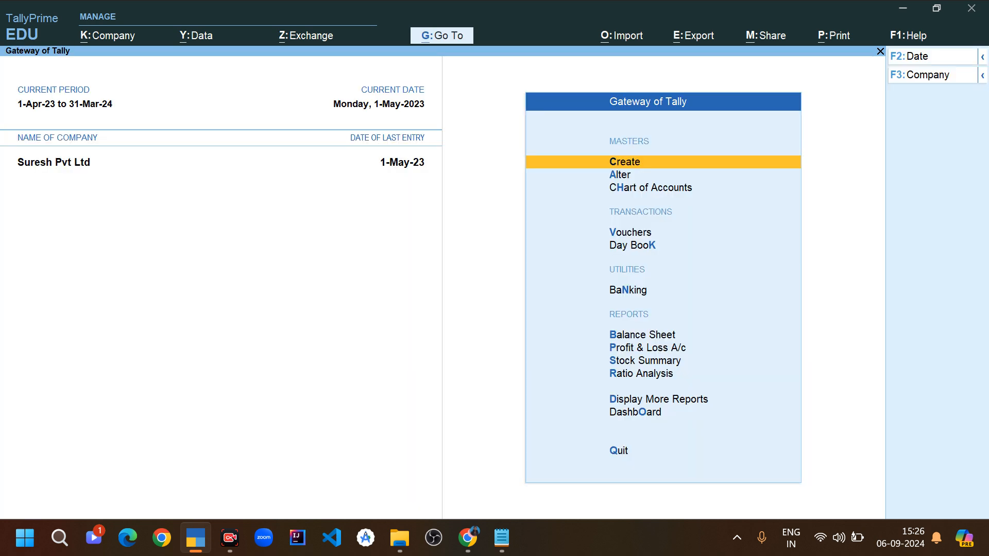